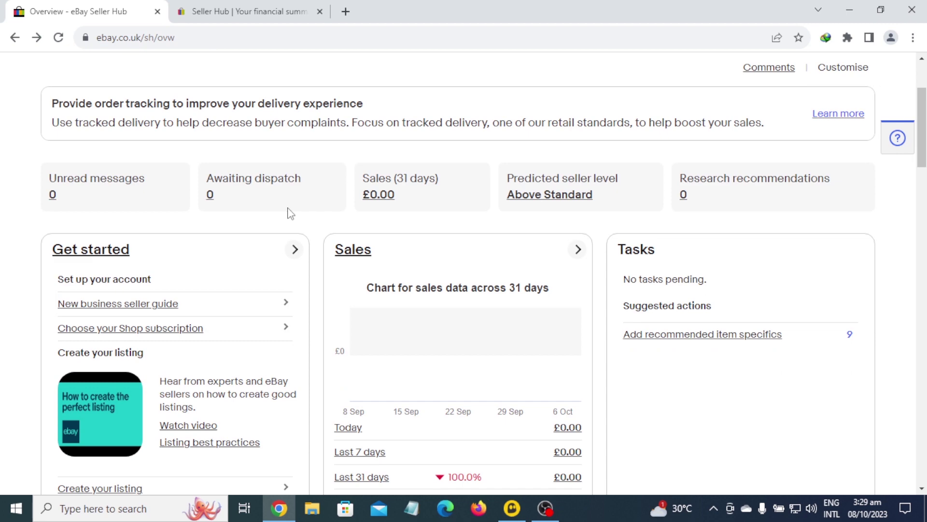
Switch to the financial summary tab and bring Payouts and charges into view
scroll(287, 213, "down", 10)
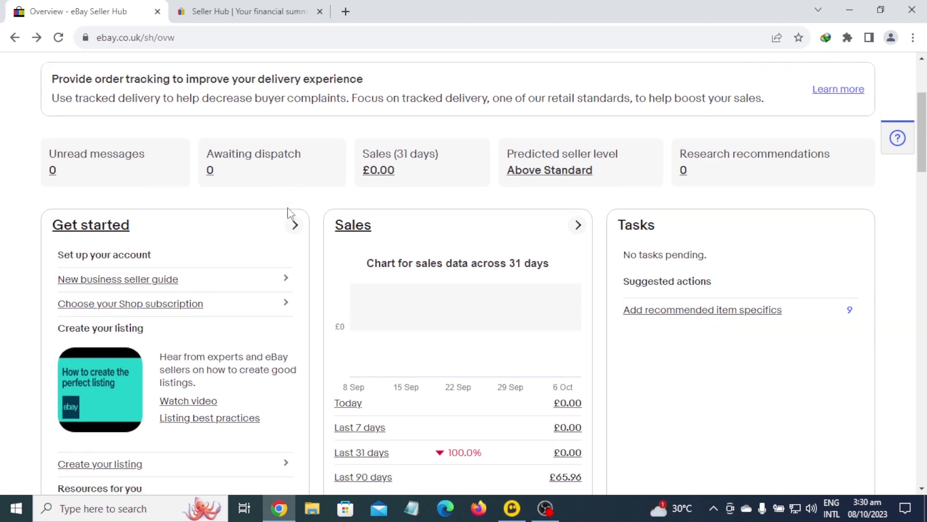
scroll(287, 215, "down", 2)
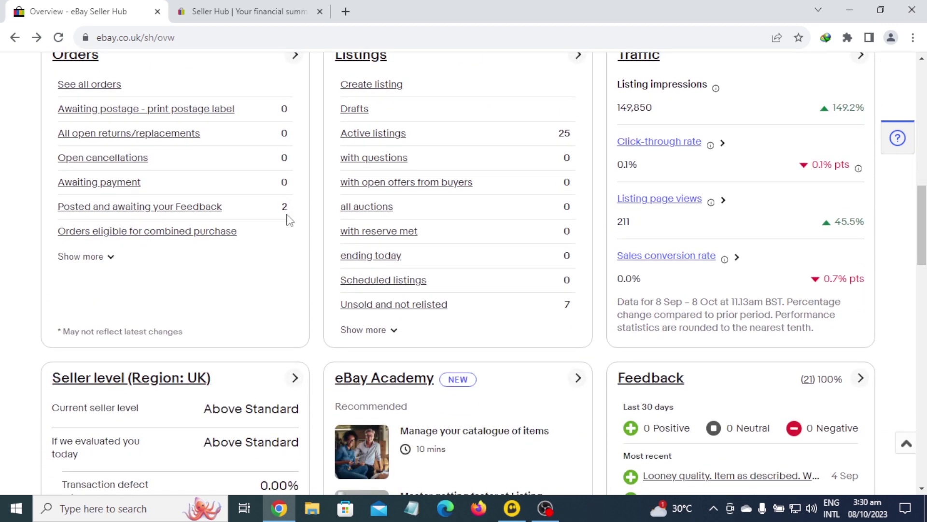
scroll(288, 241, "down", 4)
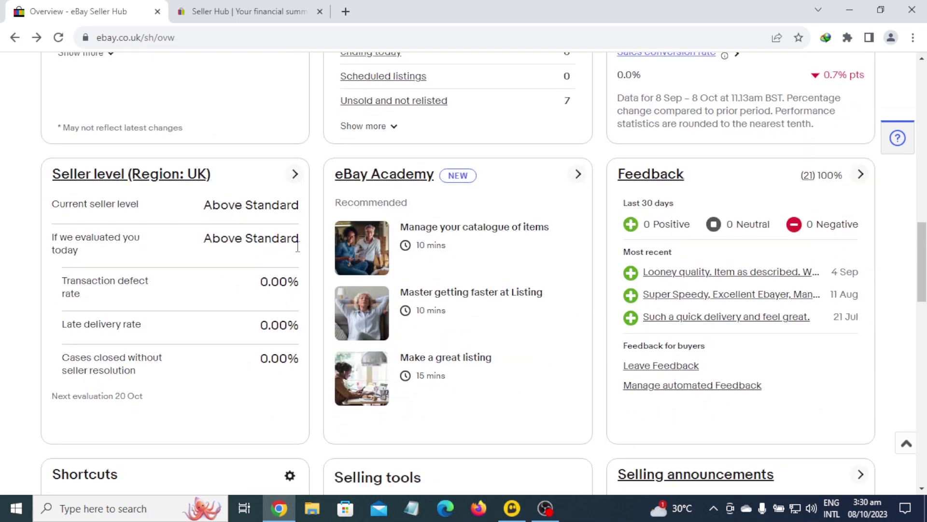
scroll(296, 251, "down", 6)
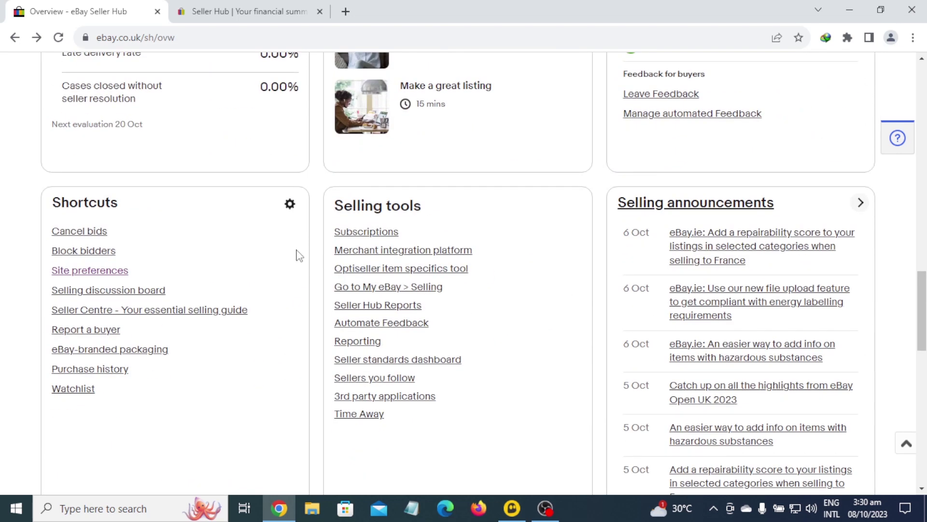
scroll(296, 254, "down", 9)
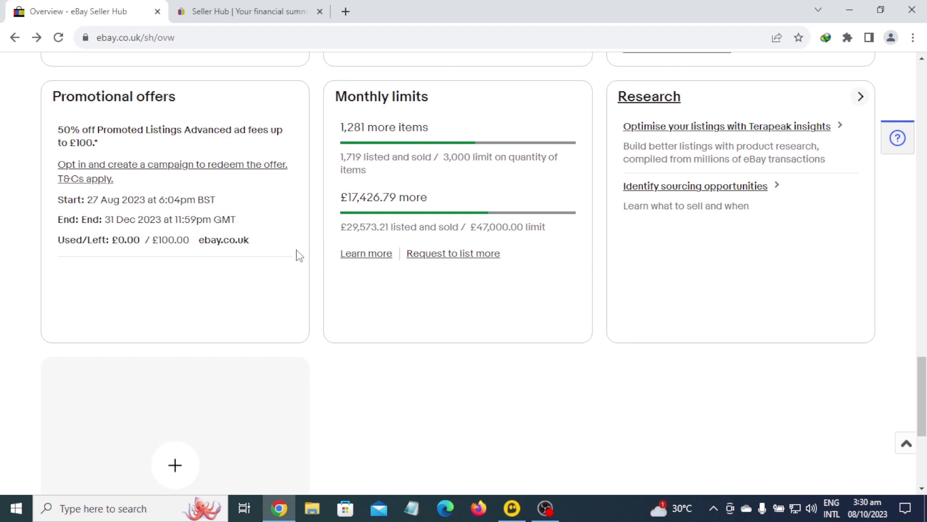
key("ctrl+Tab")
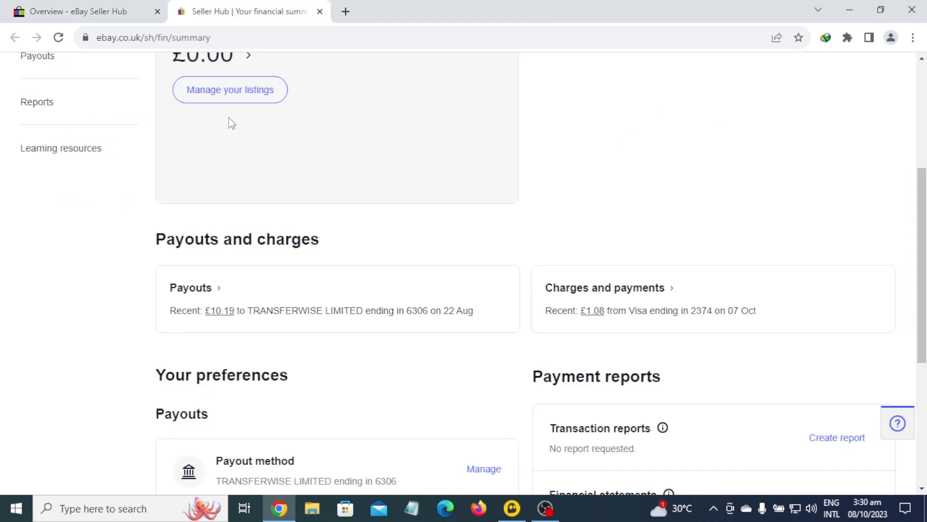
scroll(292, 225, "up", 5)
scroll(309, 247, "down", 8)
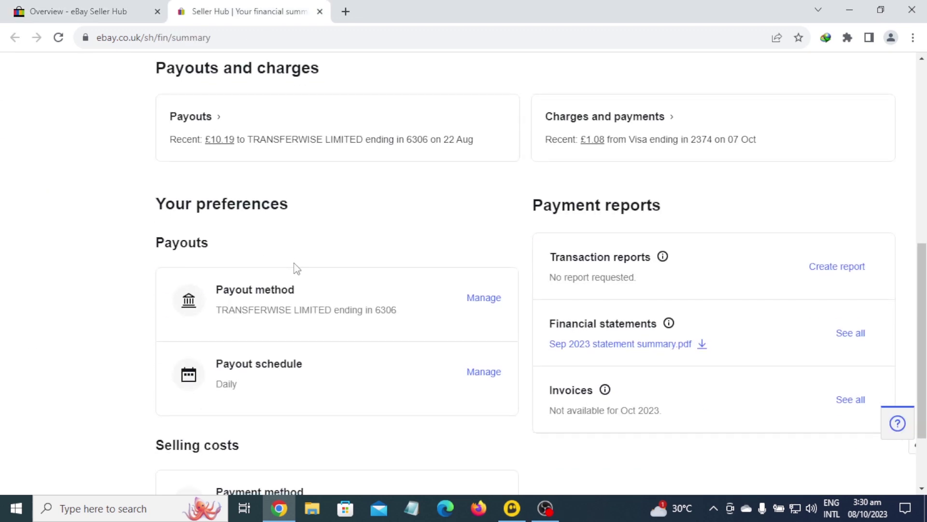
Box the Payouts card, the 22 Aug date with an arrow, the £10.19 payout, and payout preferences
left_click_drag(146, 93, 505, 185)
left_click_drag(430, 128, 486, 160)
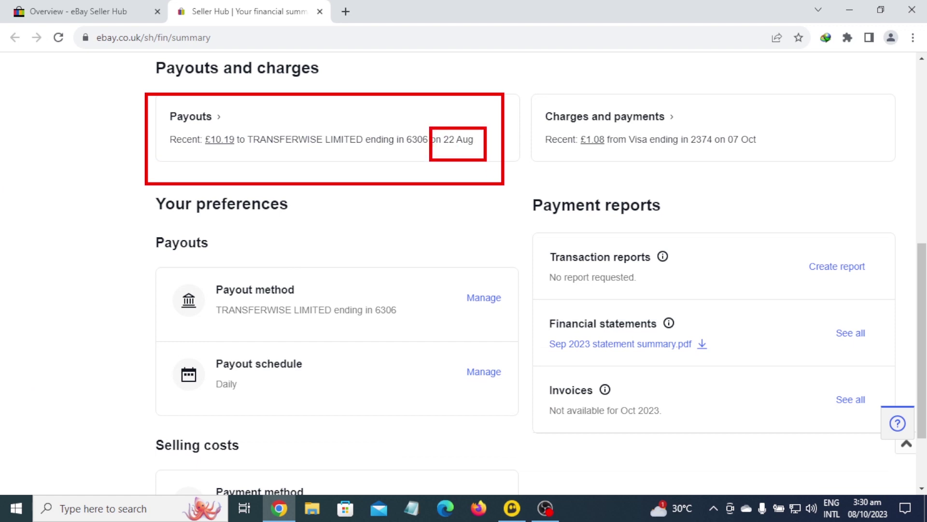
mouse_move(424, 242)
left_mouse_down()
mouse_move(445, 184)
mouse_move(457, 206)
left_mouse_up()
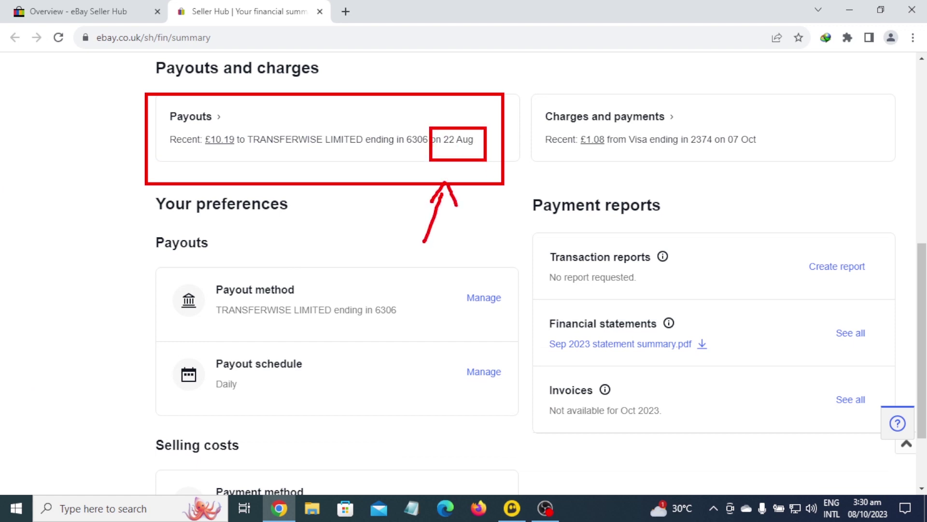
left_click_drag(169, 126, 250, 151)
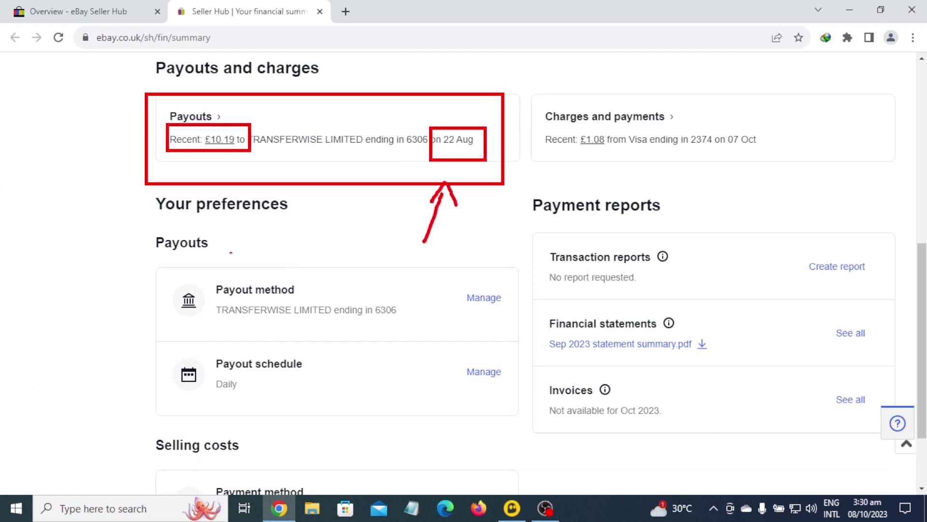
mouse_move(142, 235)
left_mouse_down()
mouse_move(470, 428)
mouse_move(523, 437)
left_mouse_up()
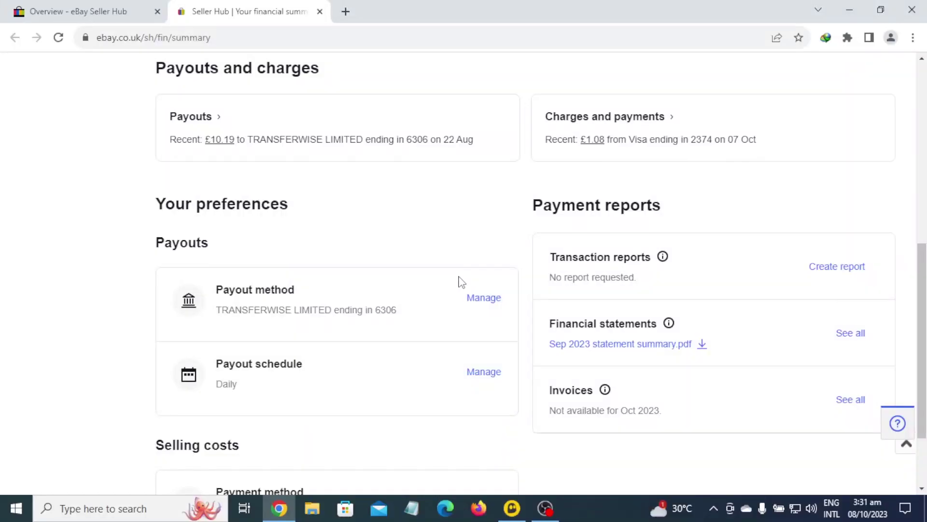
scroll(458, 281, "up", 3)
scroll(459, 285, "down", 3)
Mark the 22 Aug payout date again, then go back to the Seller Hub Overview
left_click_drag(420, 115, 493, 172)
left_click(118, 9)
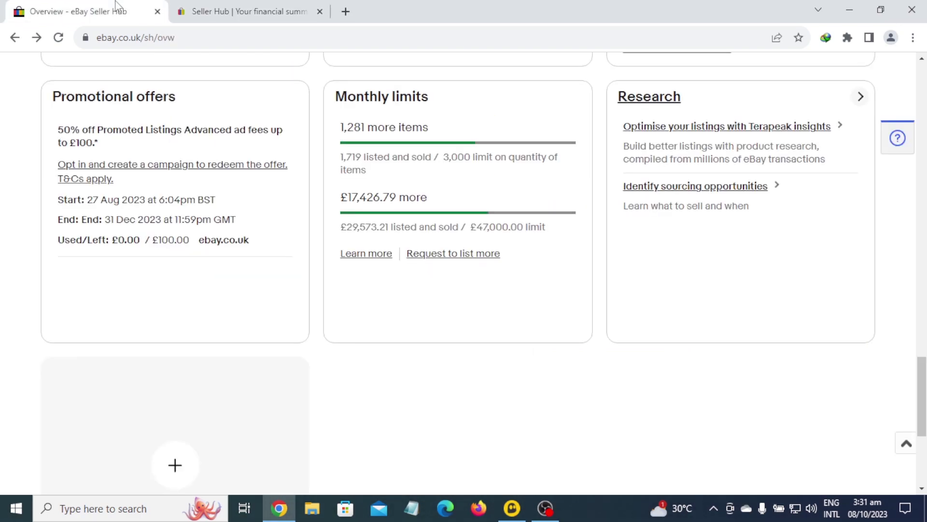
scroll(411, 314, "up", 9)
scroll(412, 314, "up", 12)
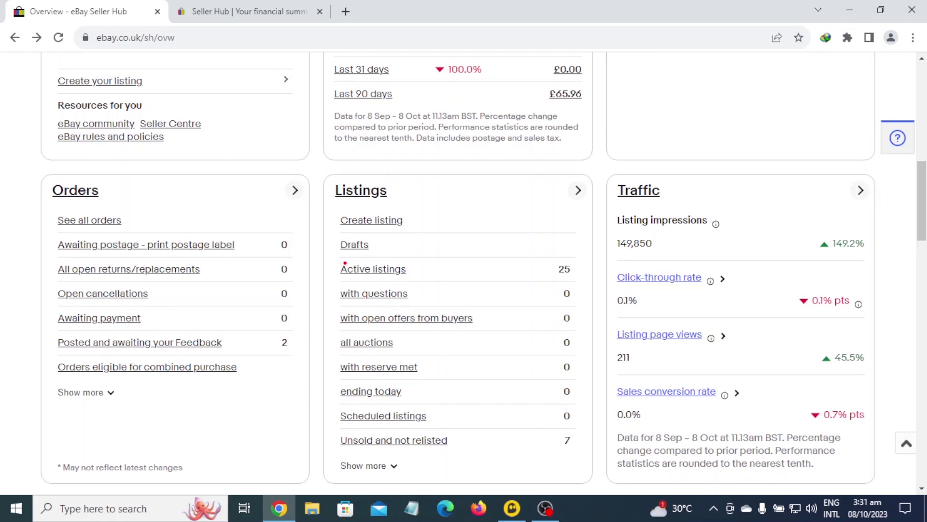
Box the Drafts and Active listings counts on the Listings card
left_click_drag(323, 232, 590, 322)
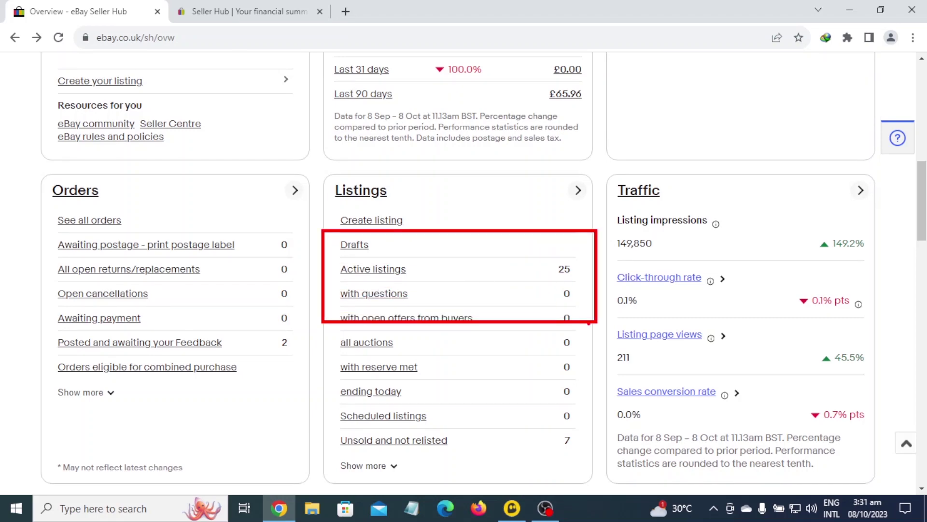
scroll(559, 356, "up", 3)
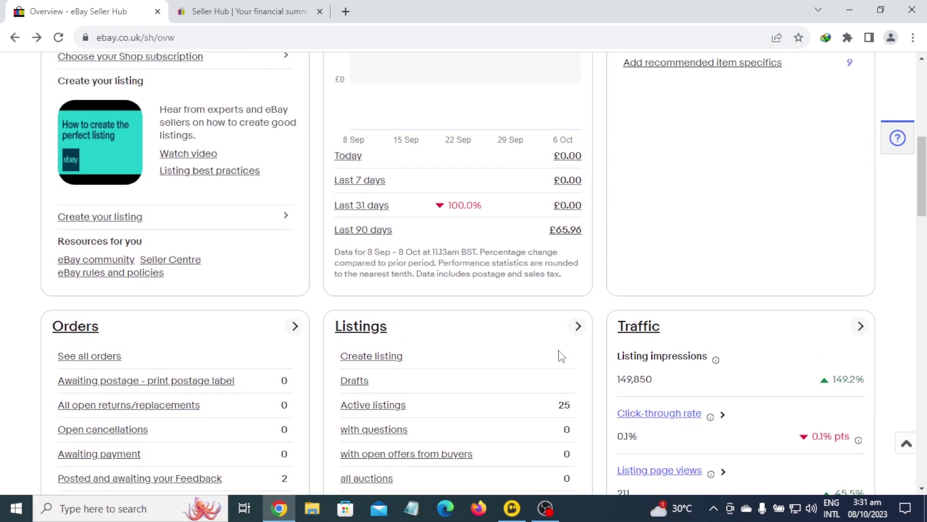
mouse_move(335, 209)
left_mouse_down()
mouse_move(509, 258)
mouse_move(585, 267)
left_mouse_up()
scroll(522, 300, "up", 7)
scroll(513, 307, "up", 1)
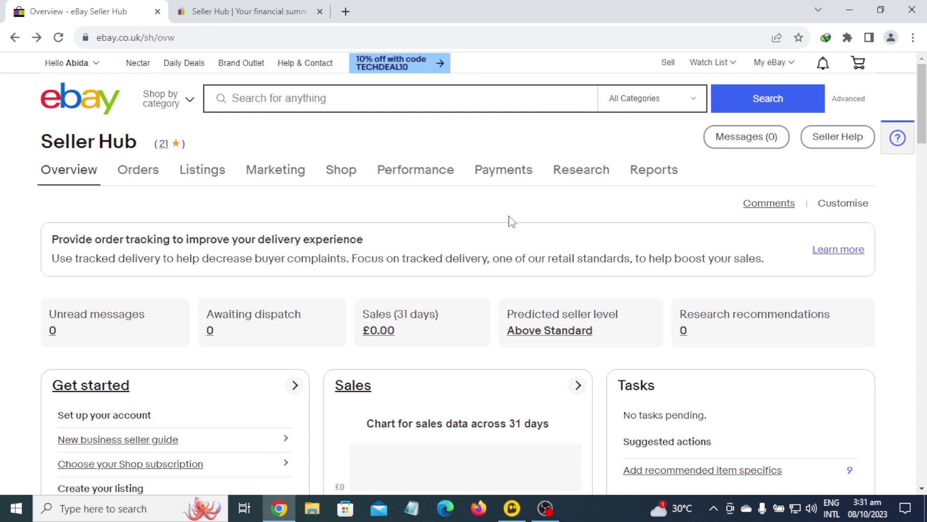
scroll(510, 221, "down", 4)
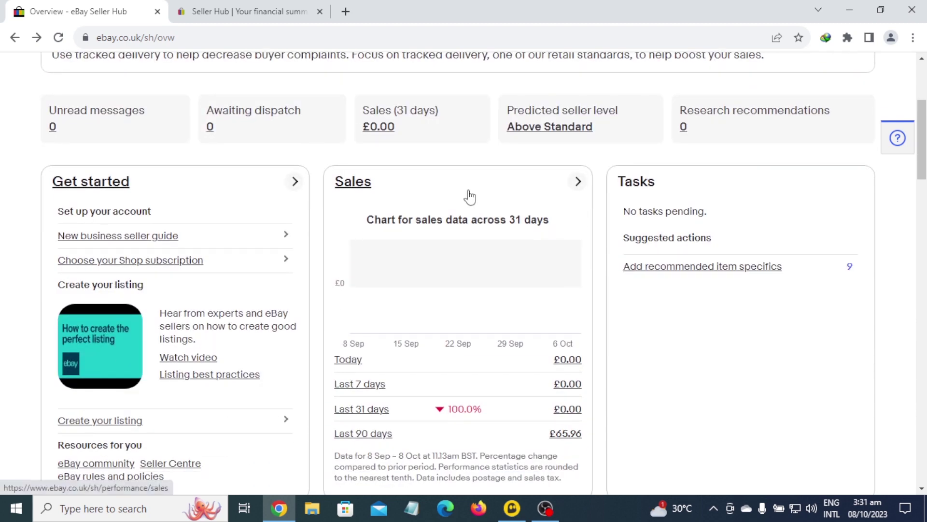
scroll(424, 207, "down", 7)
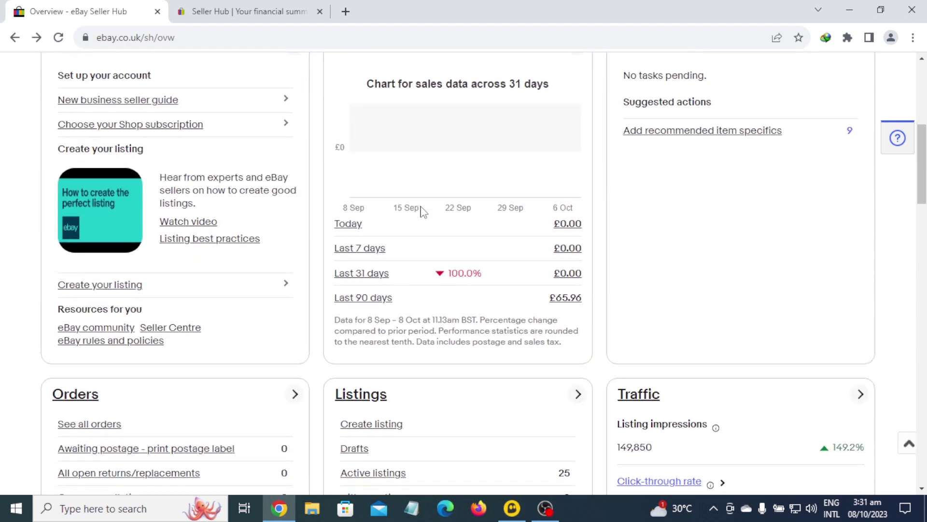
scroll(424, 212, "down", 3)
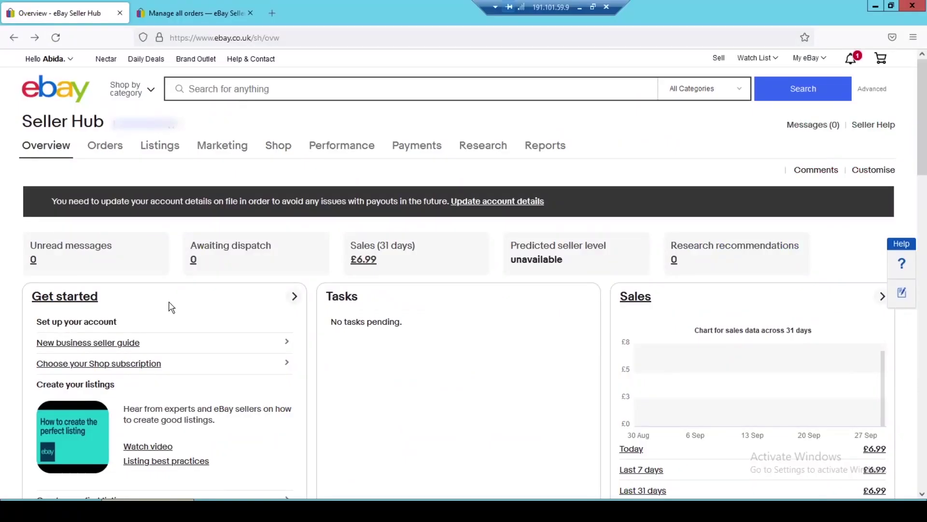
Highlight the £6.99 31-day sales figure and the payouts warning, then try the Update account details link
left_click_drag(363, 267, 339, 266)
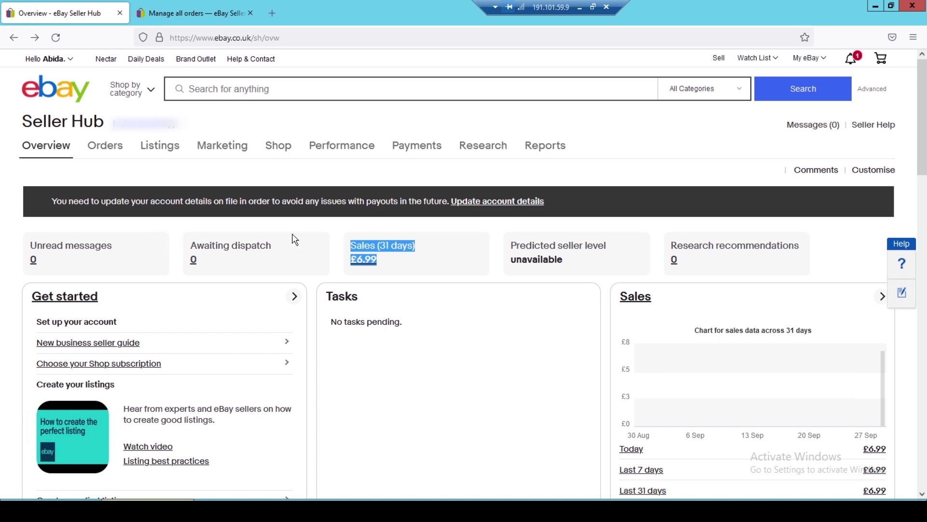
left_click(239, 180)
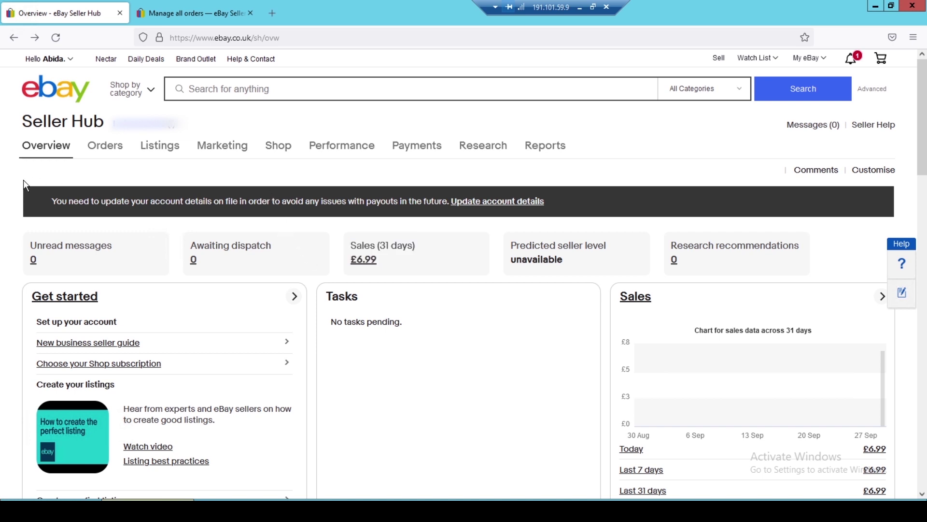
left_click_drag(48, 201, 564, 208)
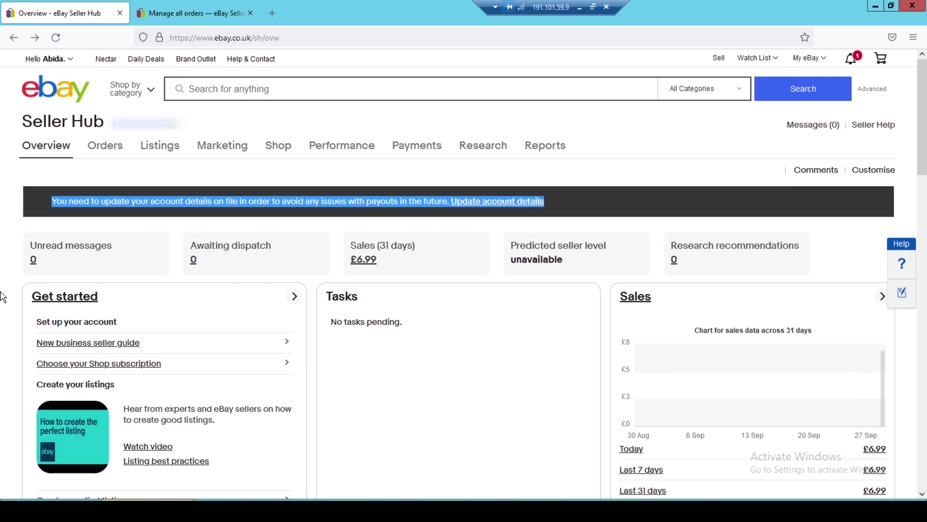
left_click(390, 178)
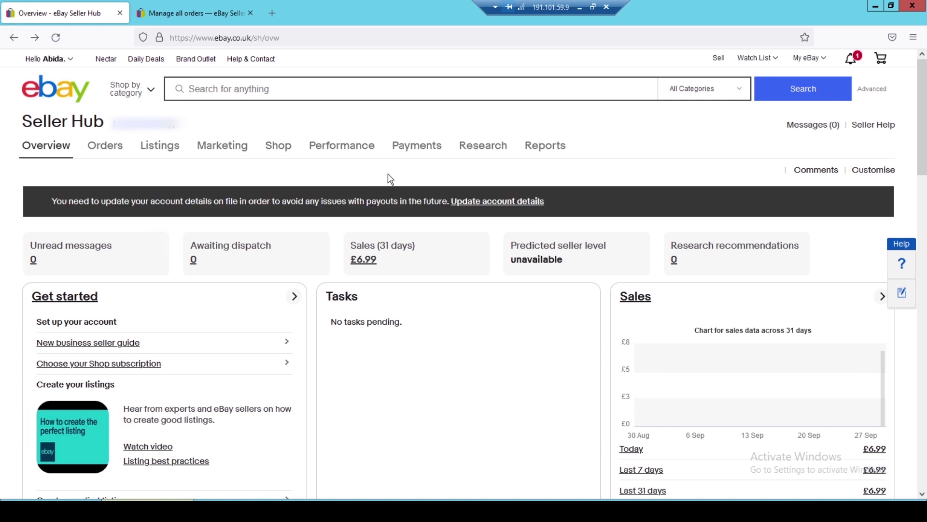
left_click(511, 205)
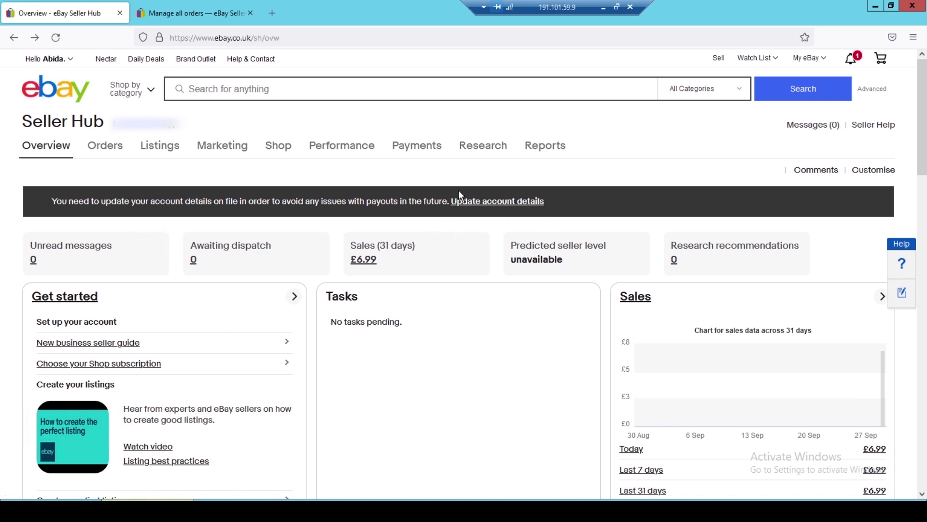
left_click(499, 202)
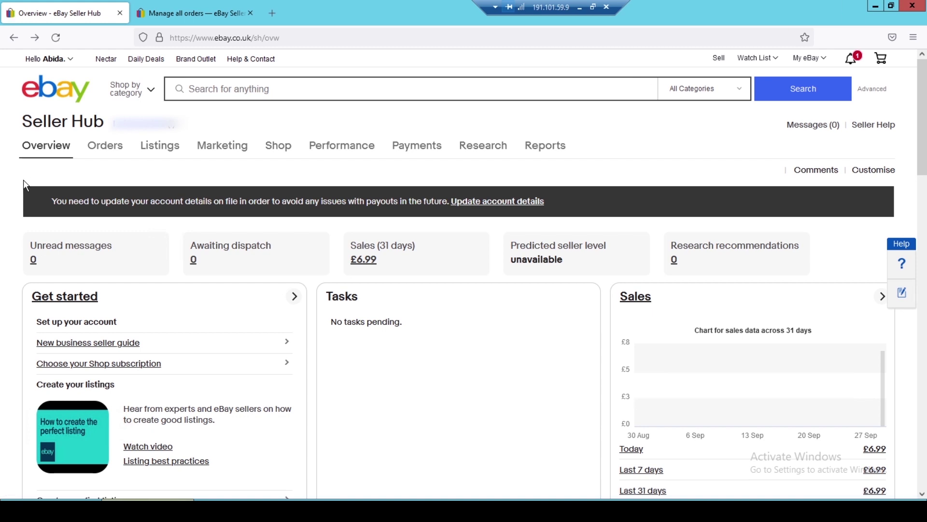
Highlight the warning sentence again and open the Update account details page
left_click_drag(50, 202, 566, 203)
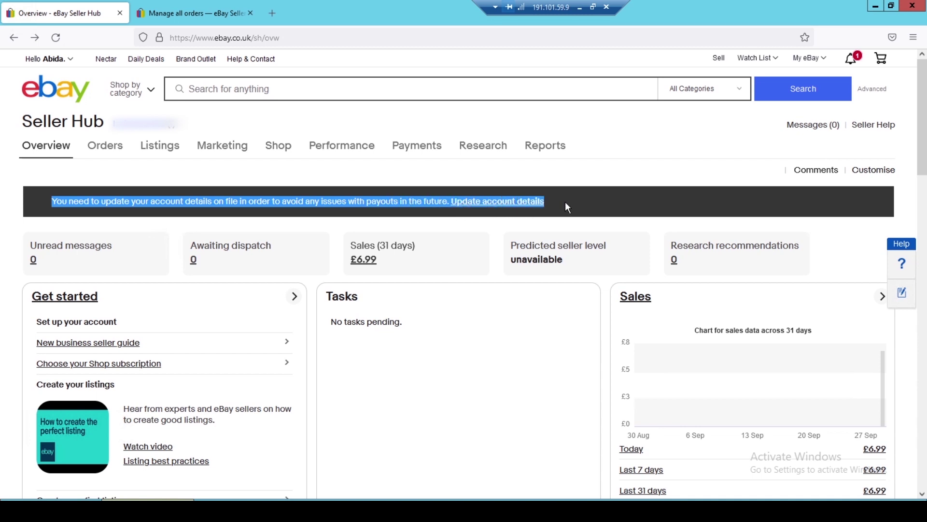
left_click(565, 201)
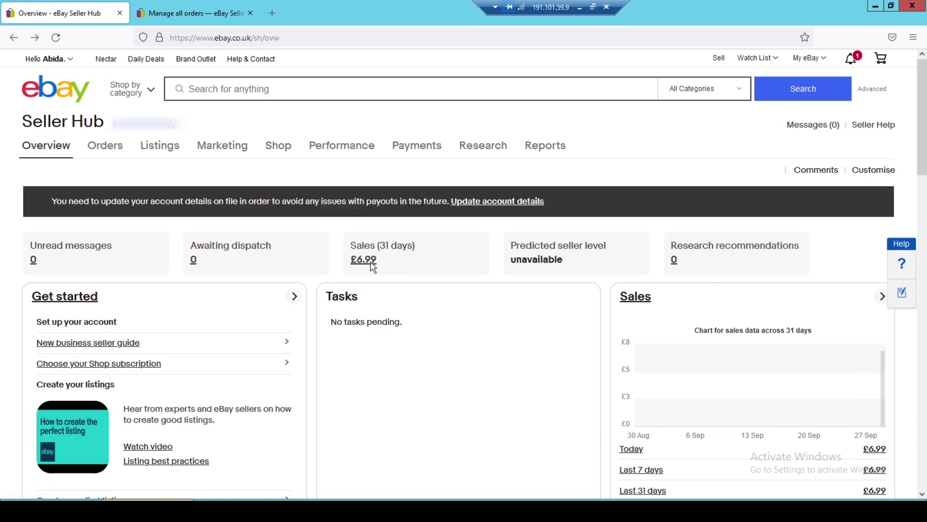
left_click_drag(375, 267, 340, 266)
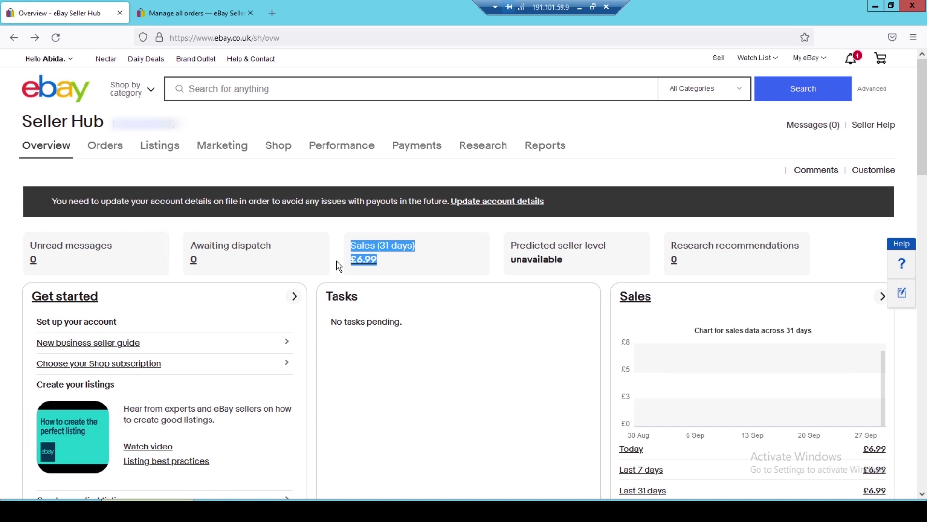
triple_click(386, 201)
left_click(388, 181)
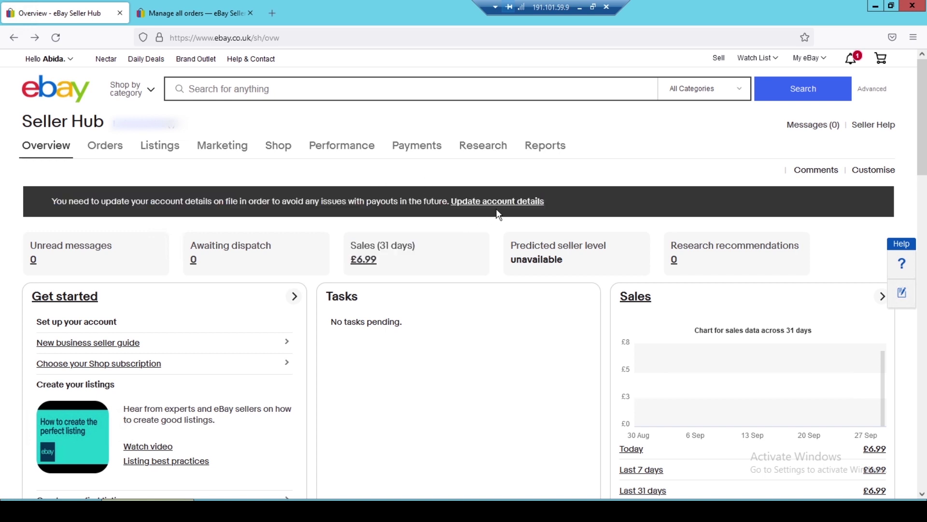
left_click(510, 205)
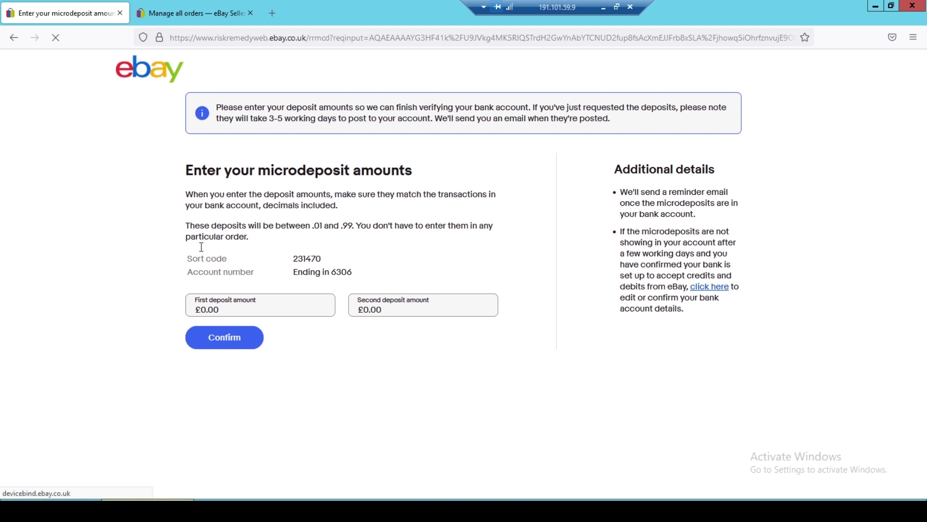
Repeatedly highlight the notice explaining the microdeposits needed to verify the bank account
left_click_drag(216, 107, 584, 120)
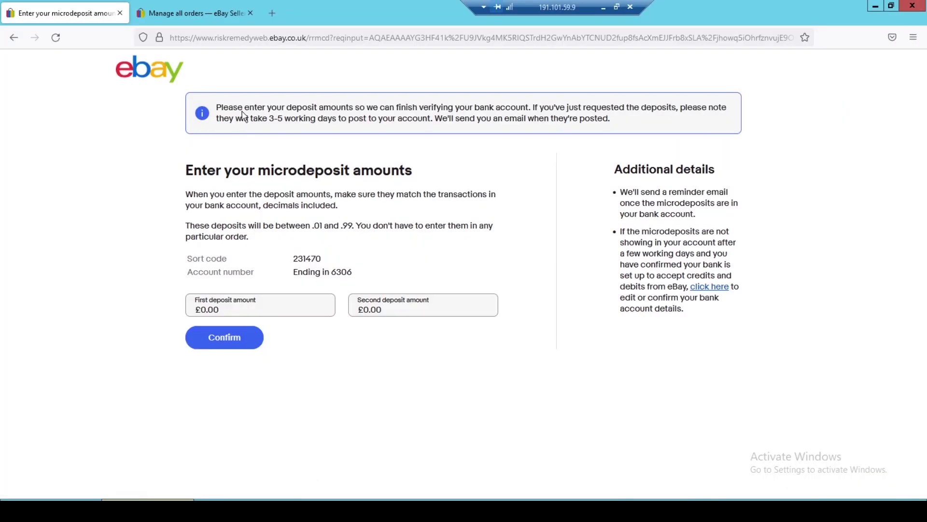
left_click_drag(216, 107, 585, 120)
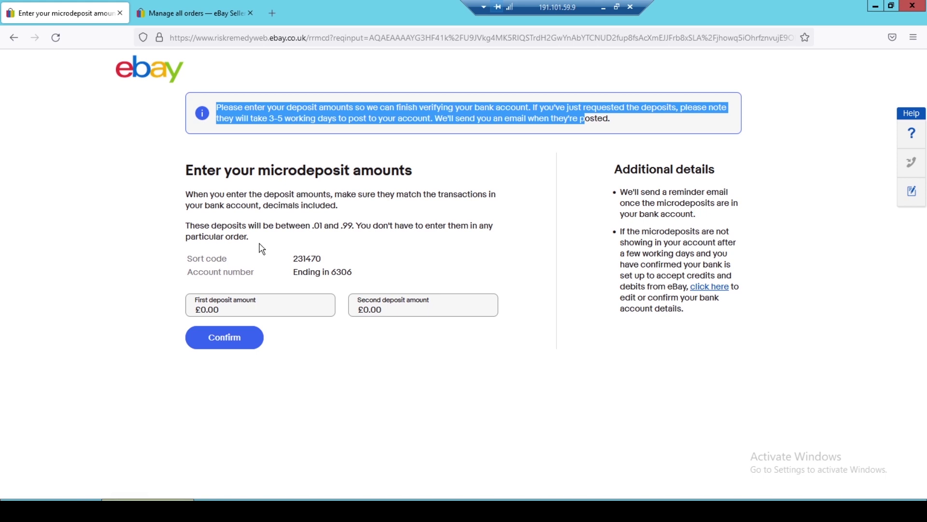
left_click(589, 55)
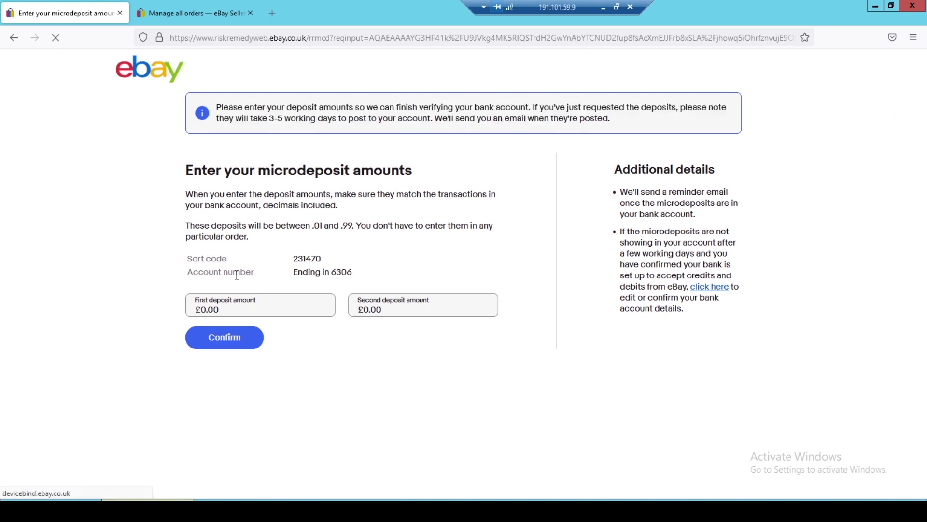
left_click_drag(218, 107, 433, 120)
left_click_drag(546, 146, 584, 120)
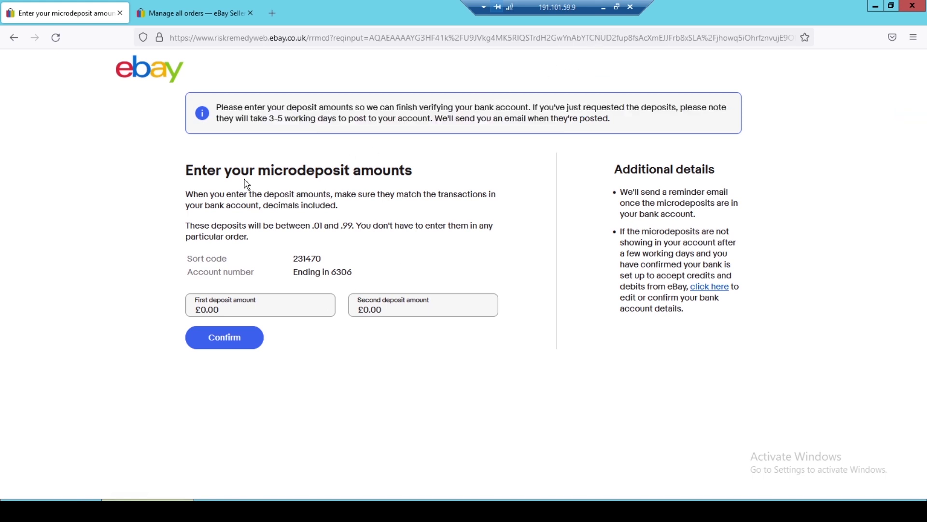
left_click_drag(218, 107, 585, 125)
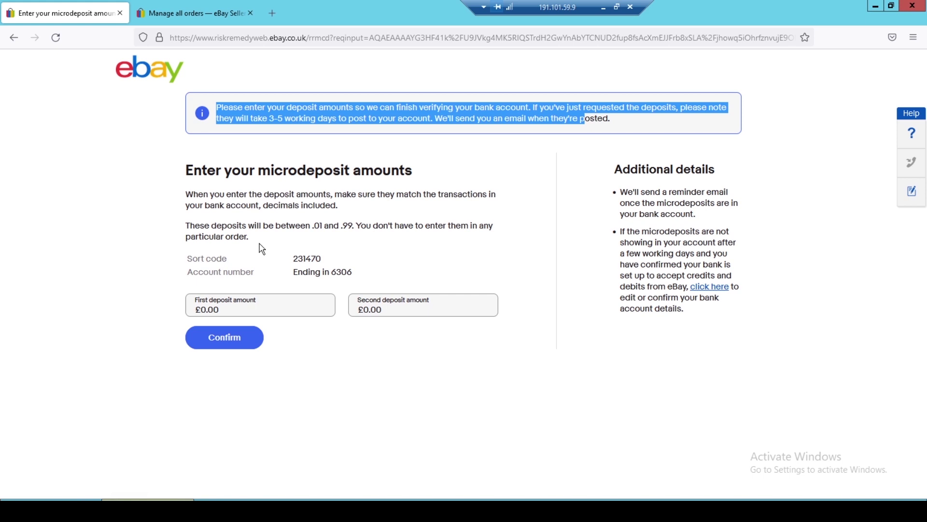
left_click(586, 54)
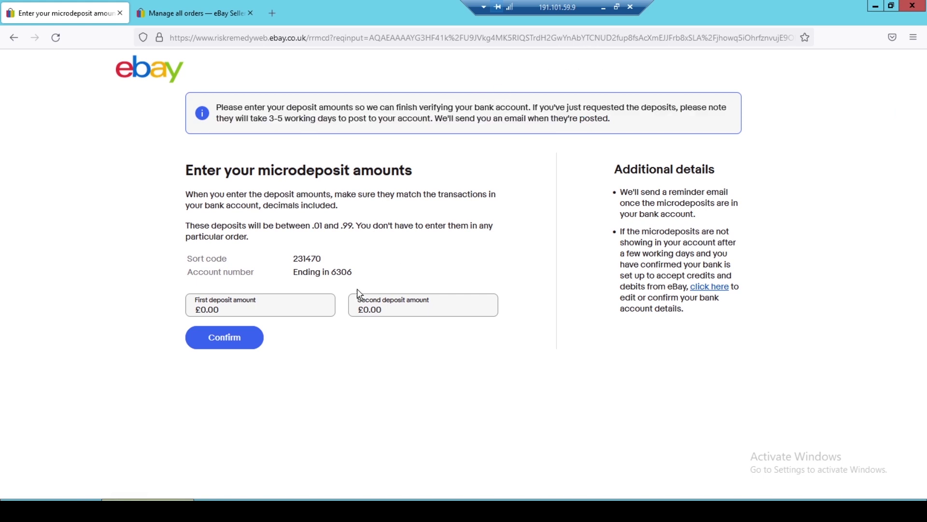
left_click_drag(218, 107, 201, 350)
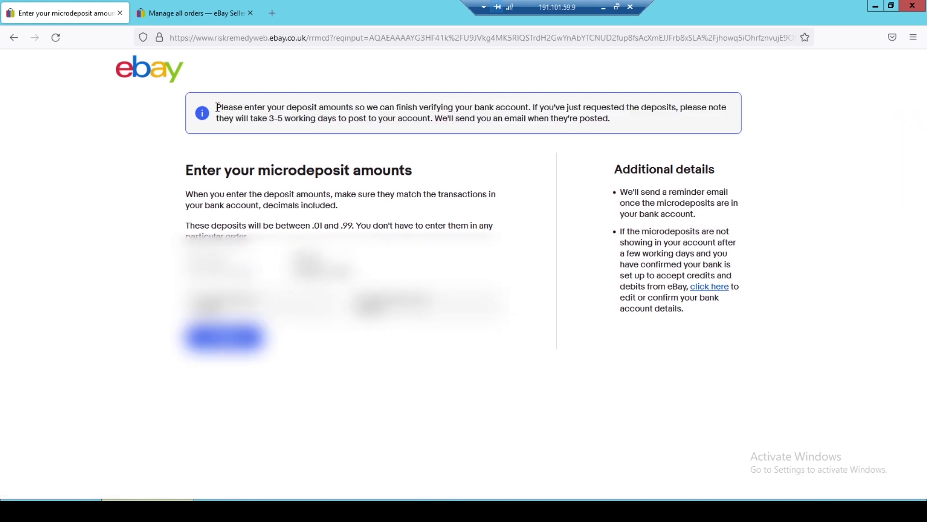
left_click_drag(216, 107, 578, 119)
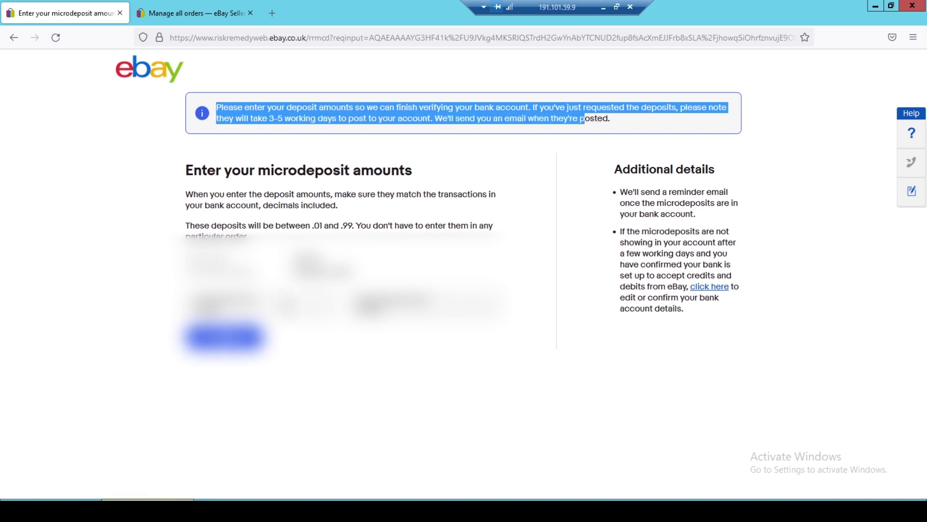
left_click(349, 160)
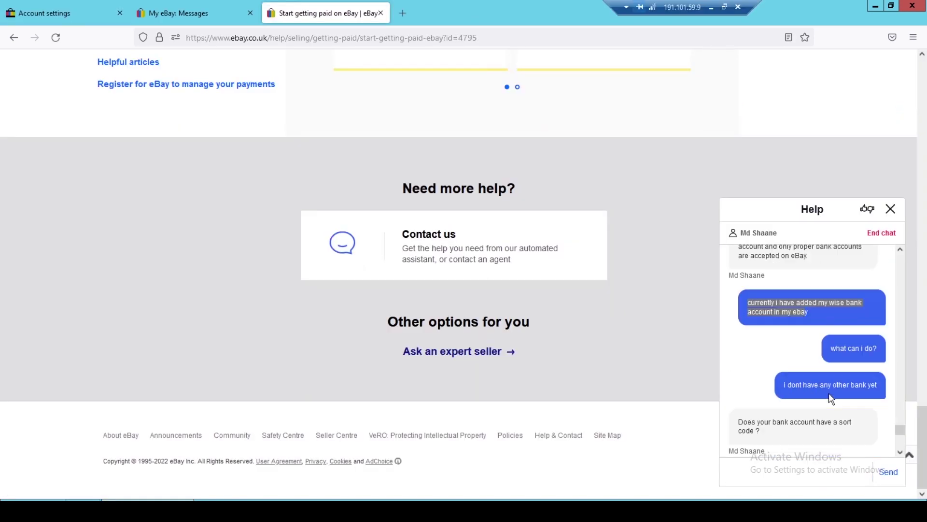
Highlight the agent's sort-code question, the no-other-bank message, and the agent's payouts reply
left_click_drag(739, 372, 765, 384)
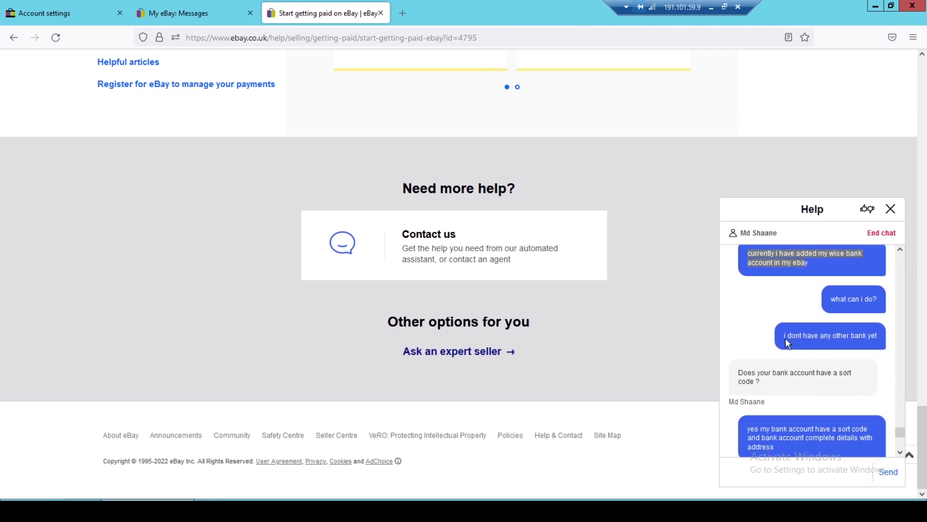
left_click_drag(785, 338, 744, 373)
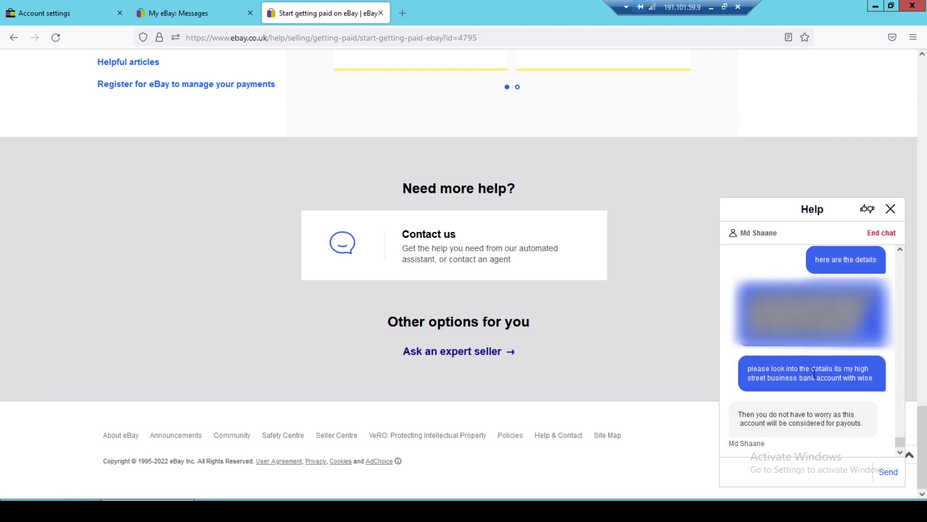
left_click_drag(738, 415, 764, 416)
scroll(806, 386, "up", 10)
scroll(795, 356, "down", 5)
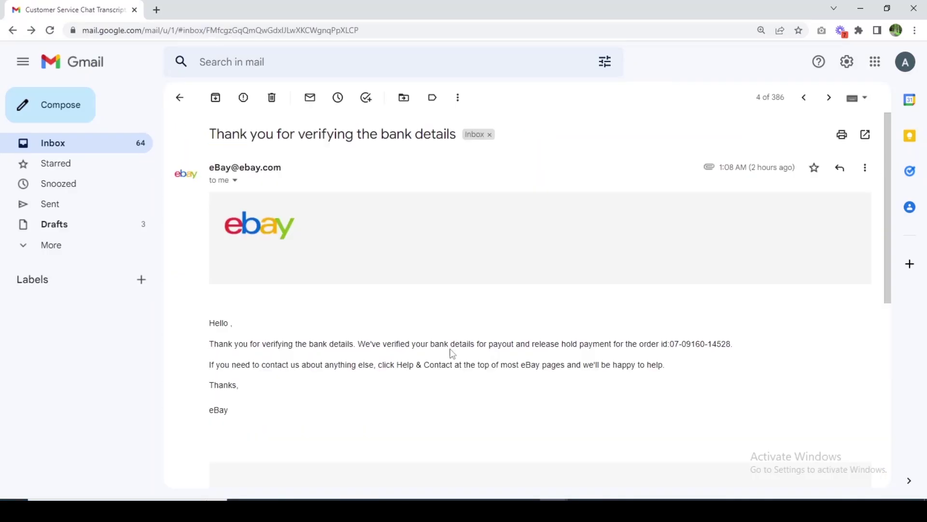
Highlight the verified-bank-details line and the order number, then return to the remote desktop
left_click_drag(592, 344, 661, 352)
left_click_drag(440, 344, 566, 359)
left_click_drag(754, 346, 671, 359)
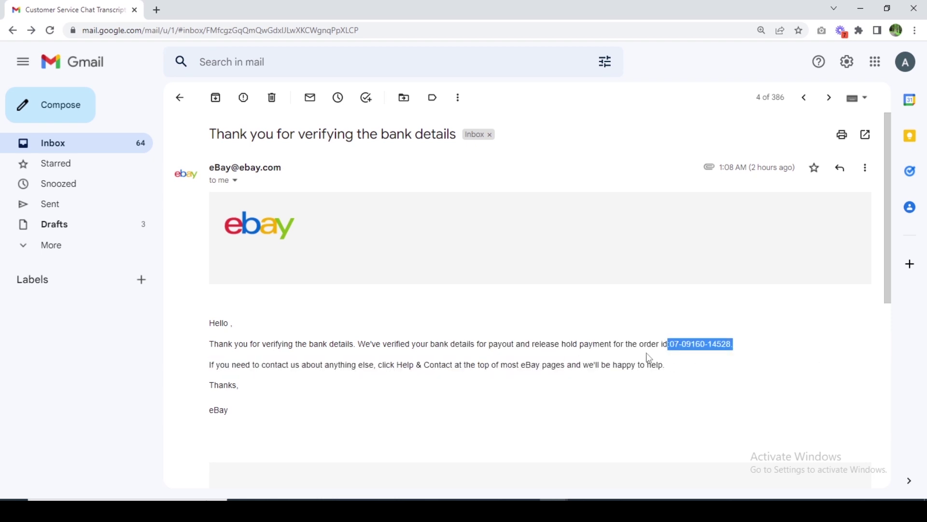
key("alt+Tab")
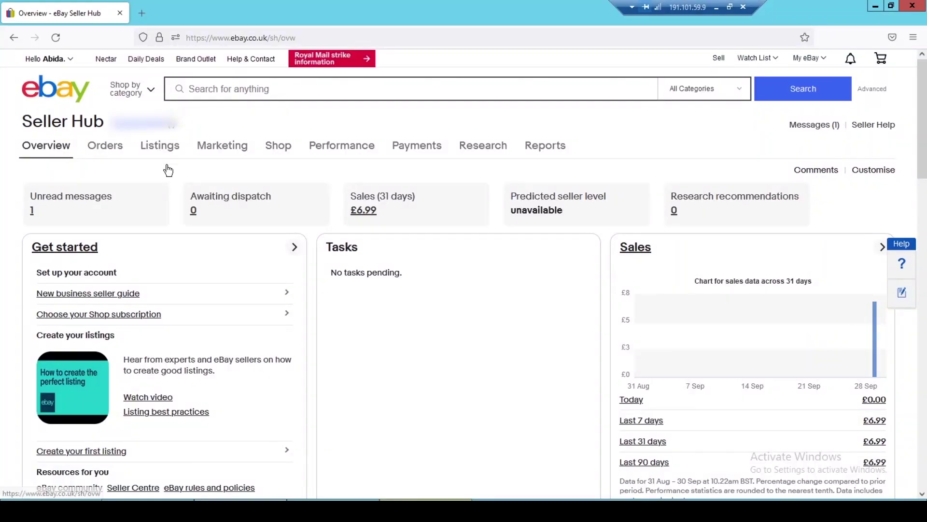
Open the unread bank-verification message and highlight its order number
left_click(816, 126)
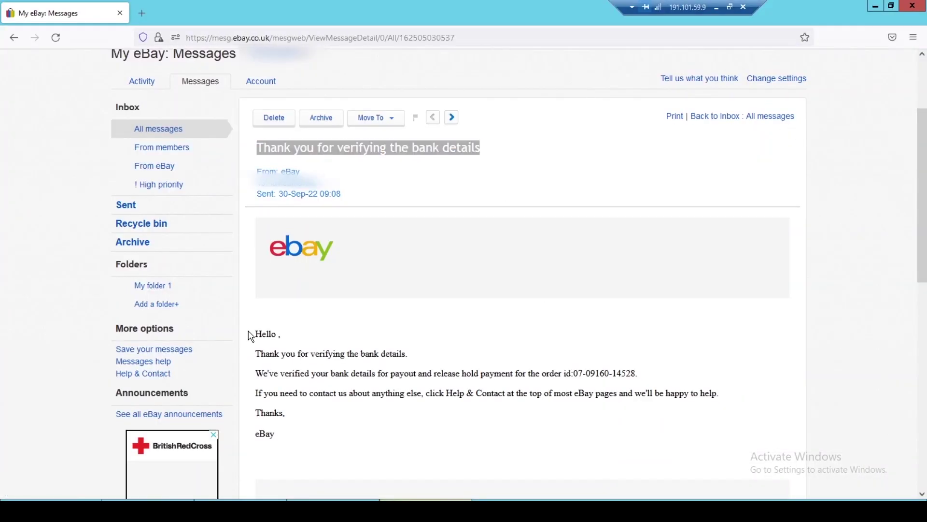
left_click_drag(250, 336, 582, 379)
left_click(618, 373)
left_click_drag(639, 373, 578, 373)
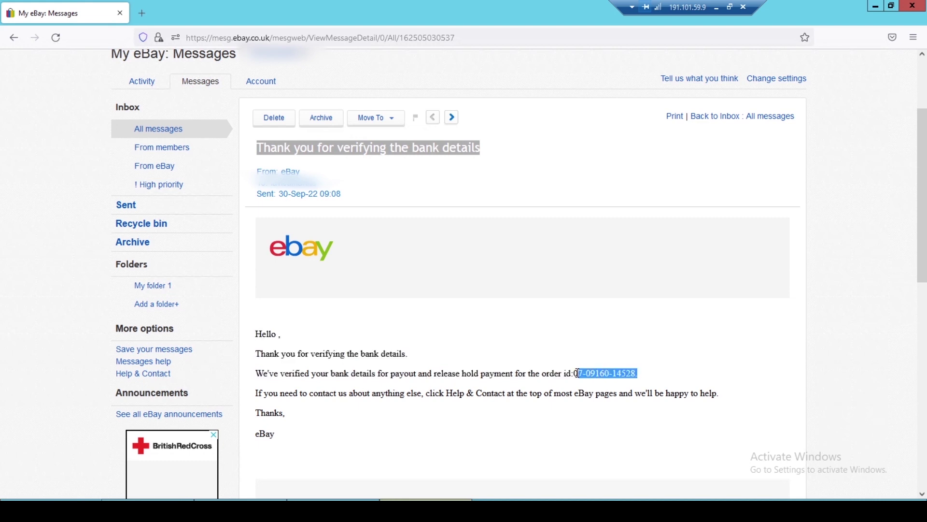
Review the single £6.99 order in All orders and the £2.99 total funds in All transactions
left_click(14, 42)
mouse_move(102, 147)
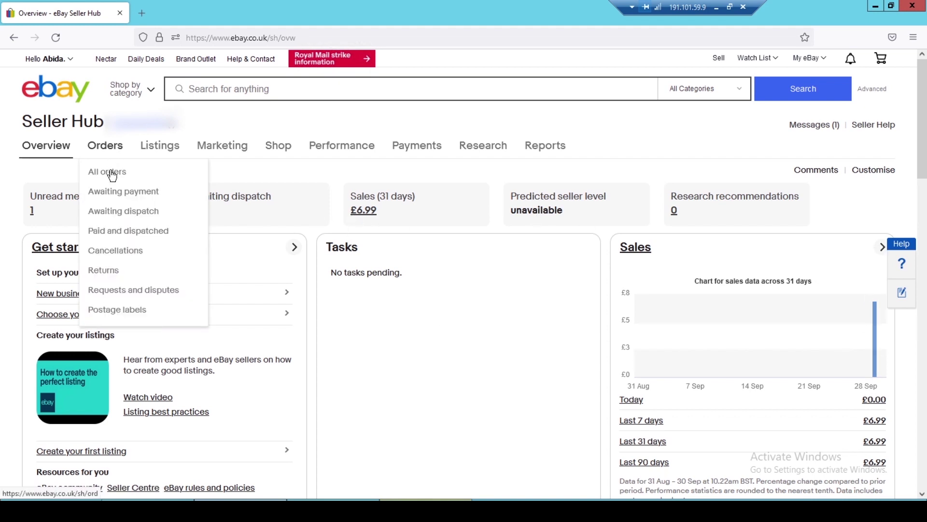
left_click(95, 171)
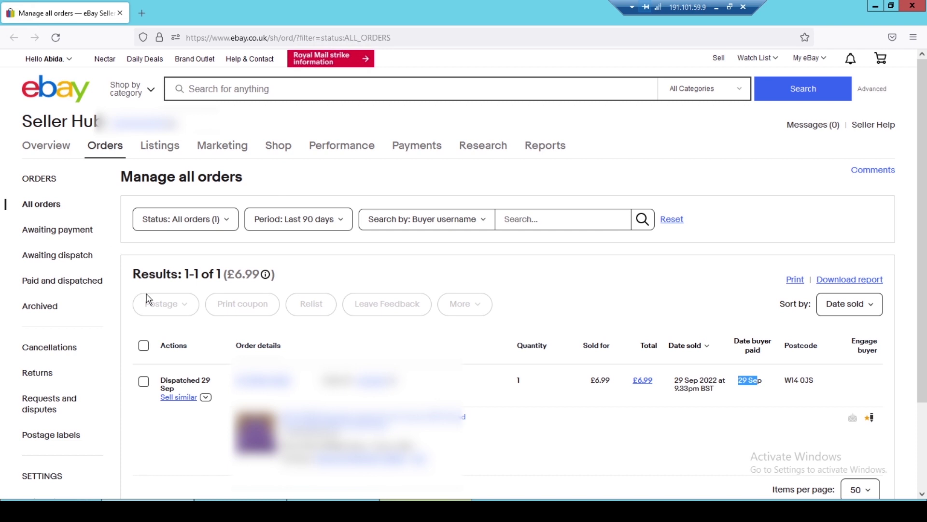
triple_click(164, 379)
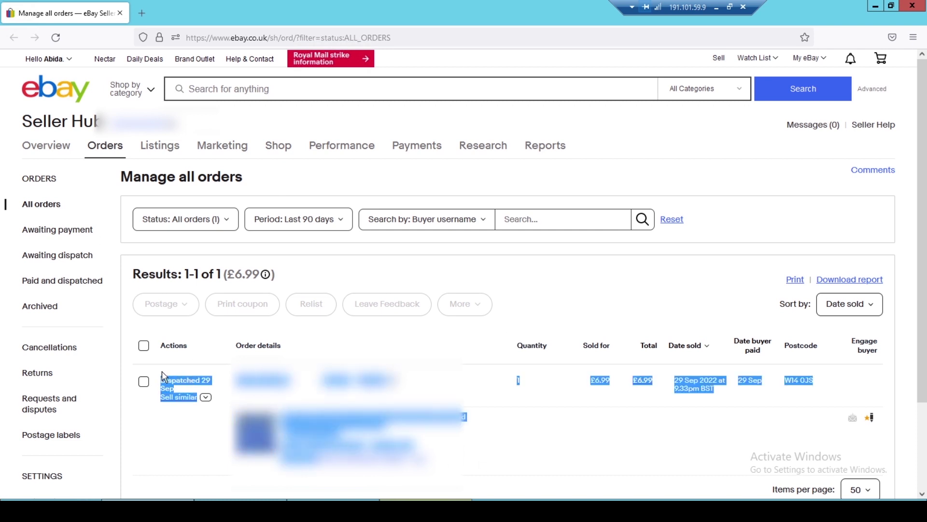
left_click(634, 303)
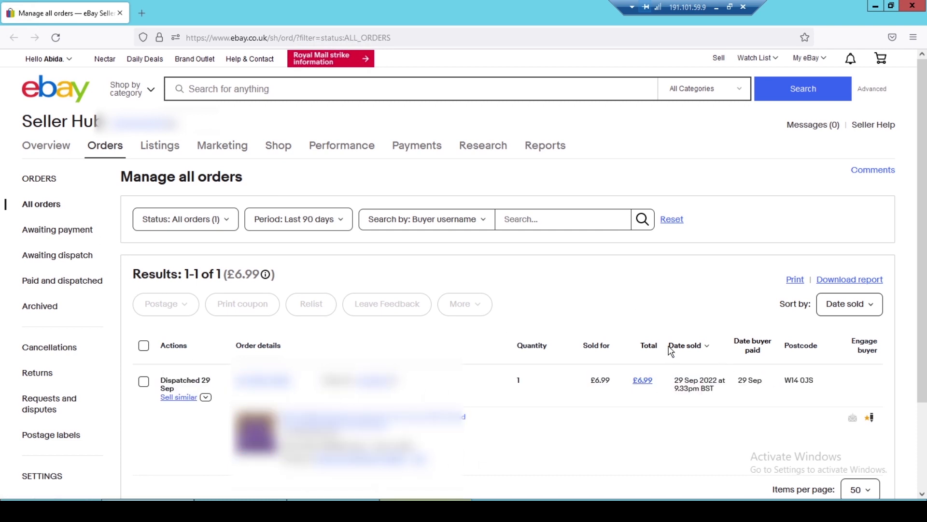
mouse_move(419, 148)
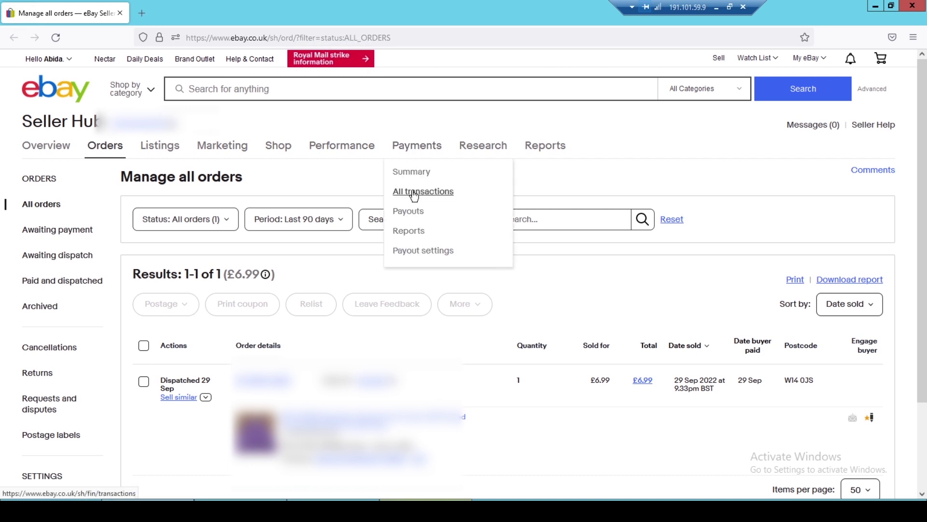
left_click(414, 195)
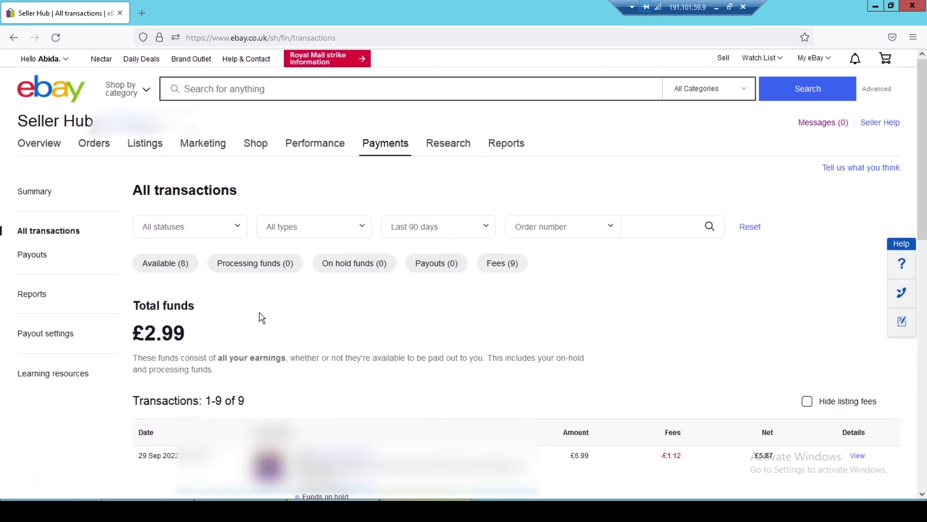
left_click_drag(186, 334, 141, 327)
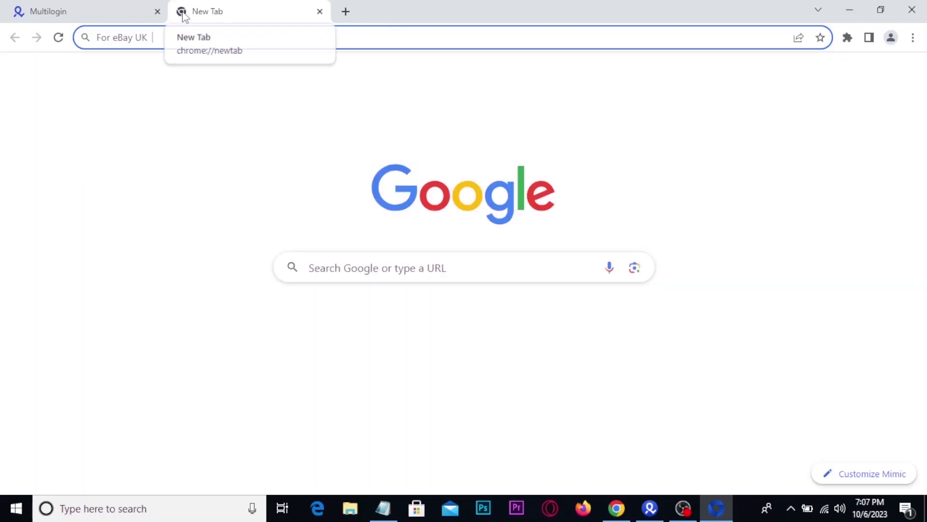
Search Google for 'ebay uk' and open the eBay UK site from the results
type("ebay ")
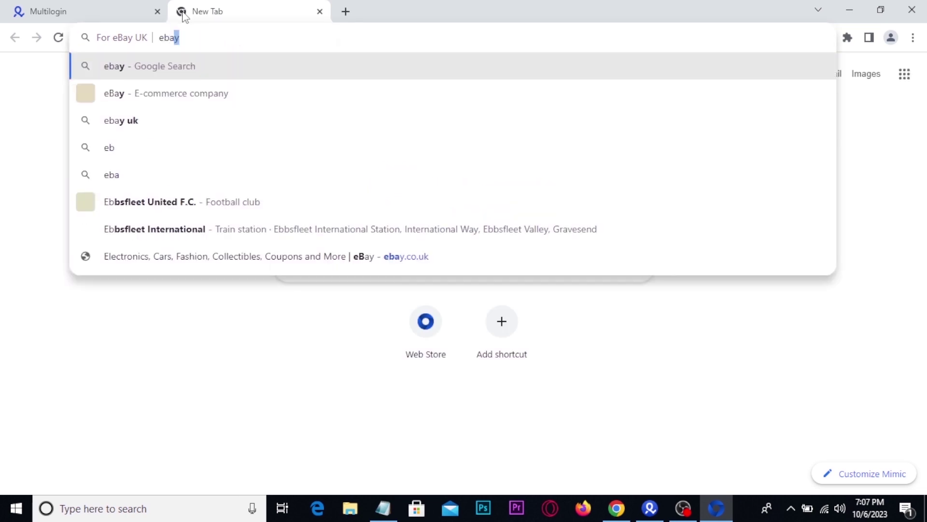
type("uk")
key("Return")
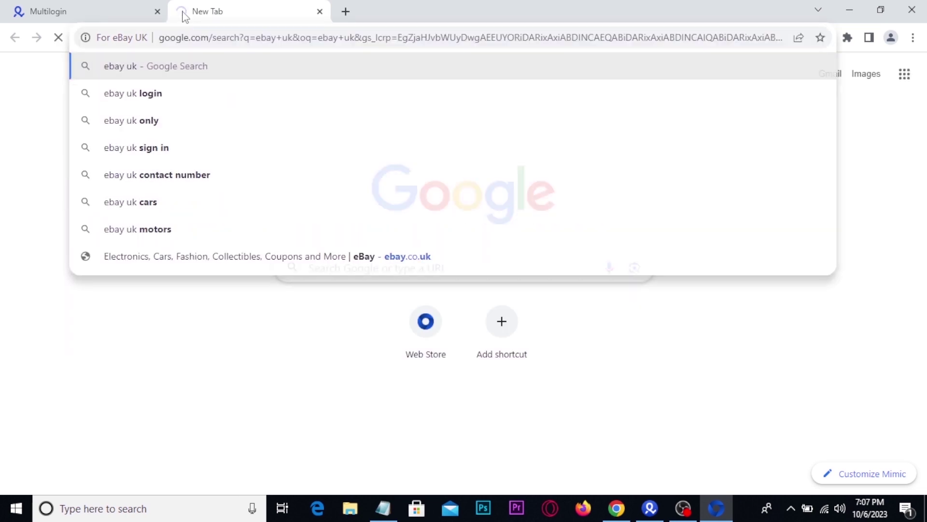
left_click(157, 12)
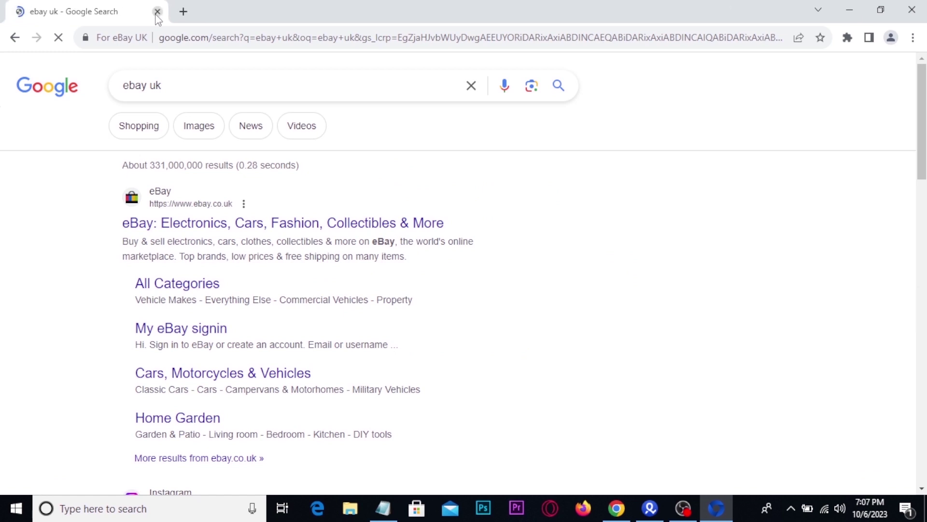
left_click(183, 233)
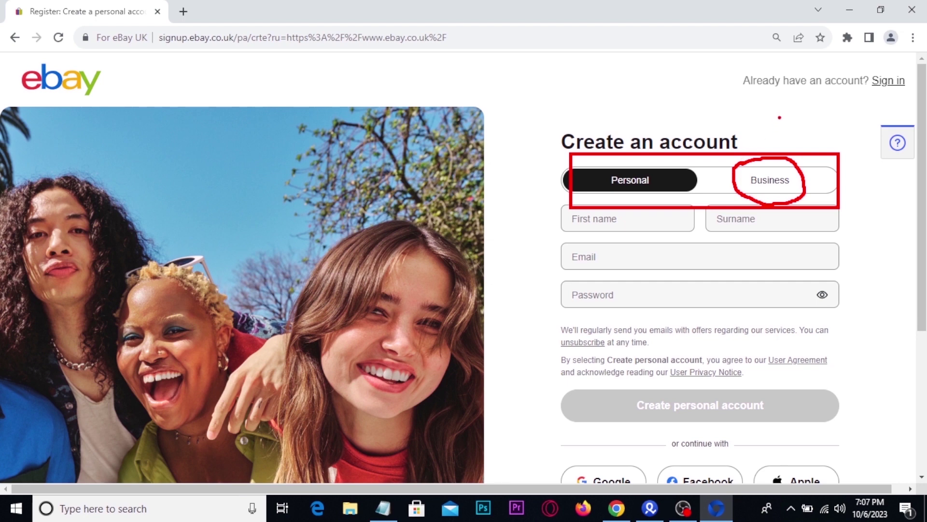
Submit a business sign-up with United Kingdom as the country and the buy-only option ticked
left_click(779, 182)
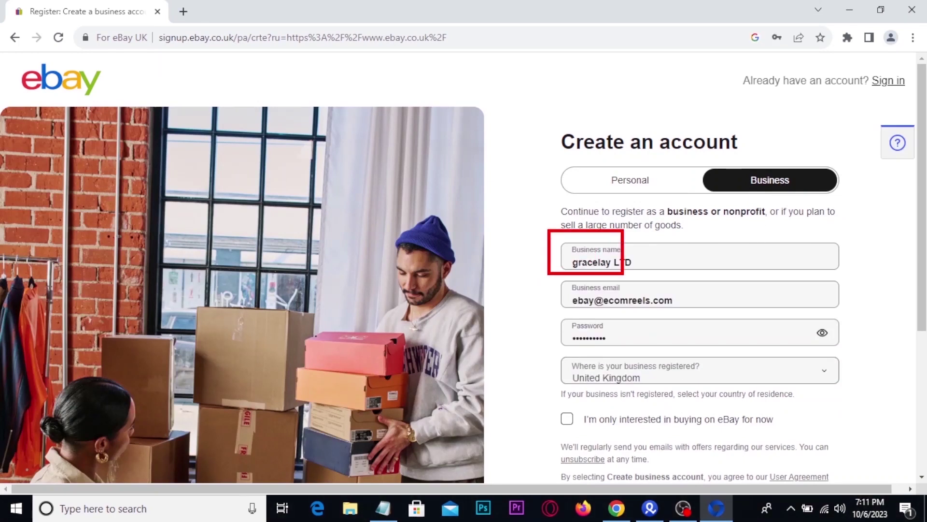
left_click_drag(670, 288, 708, 285)
left_click_drag(640, 338, 660, 322)
key("Escape")
scroll(652, 299, "down", 1)
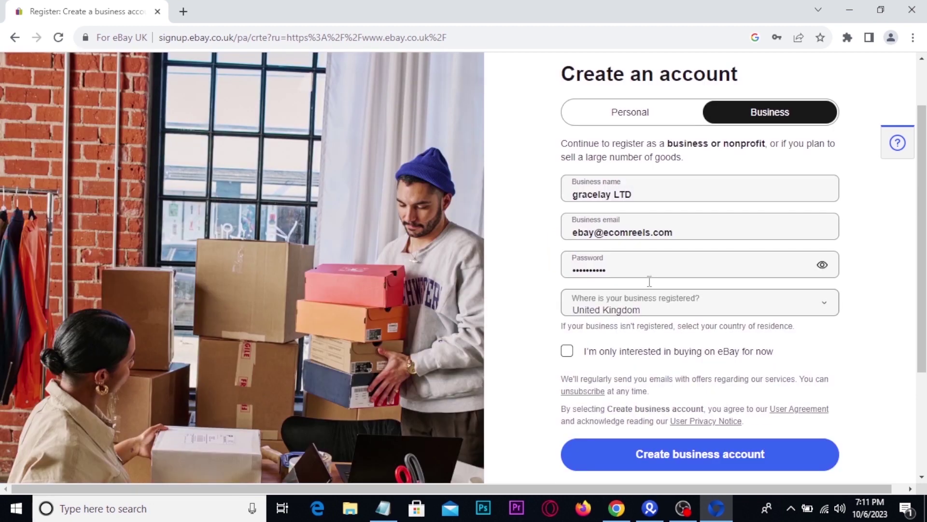
left_click(650, 311)
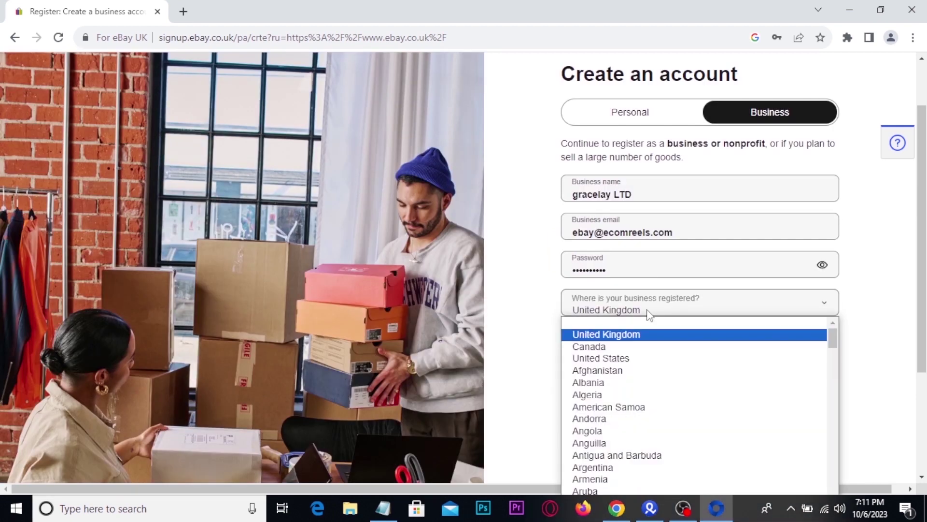
left_click(633, 334)
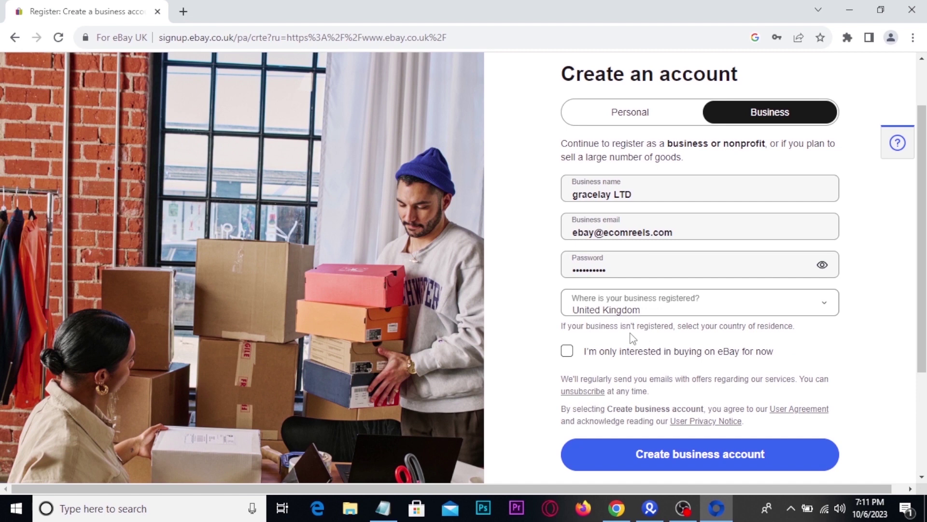
left_click(567, 354)
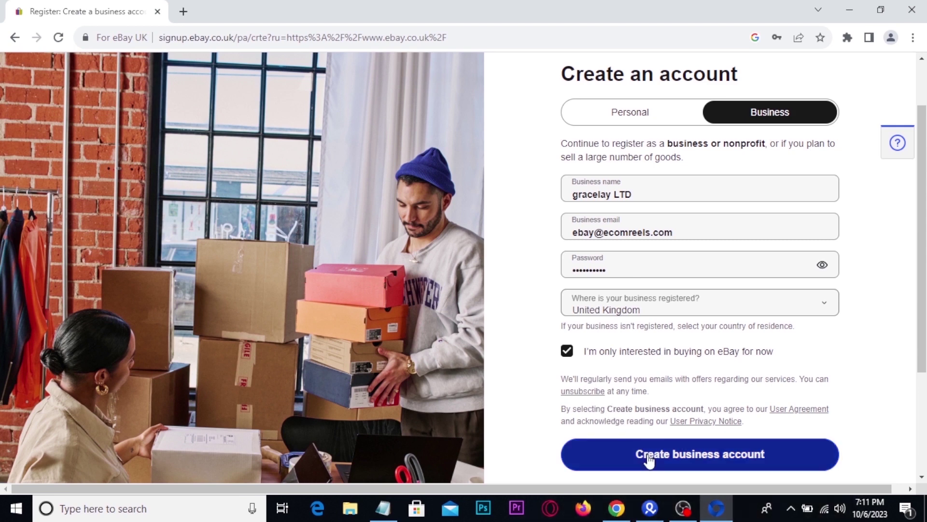
left_click(648, 459)
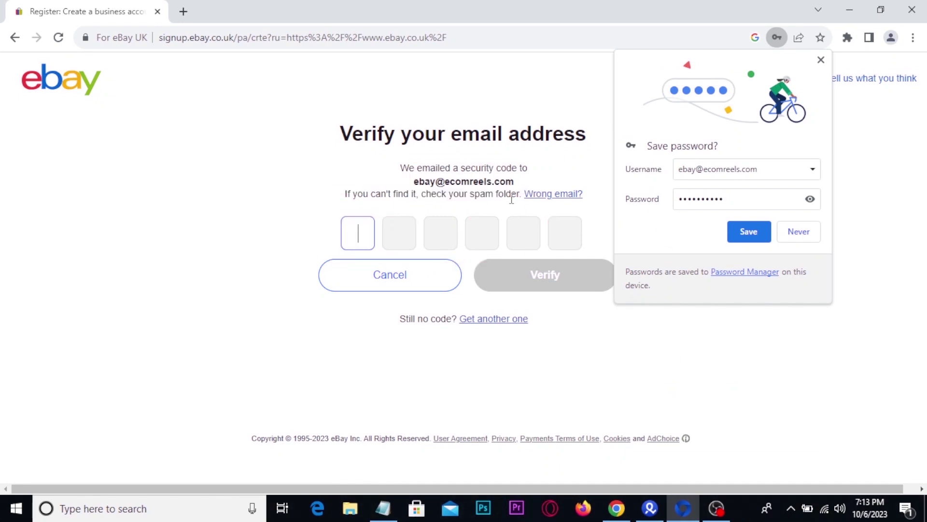
Copy the security code from eBay's email in the webmail inbox
left_click(750, 232)
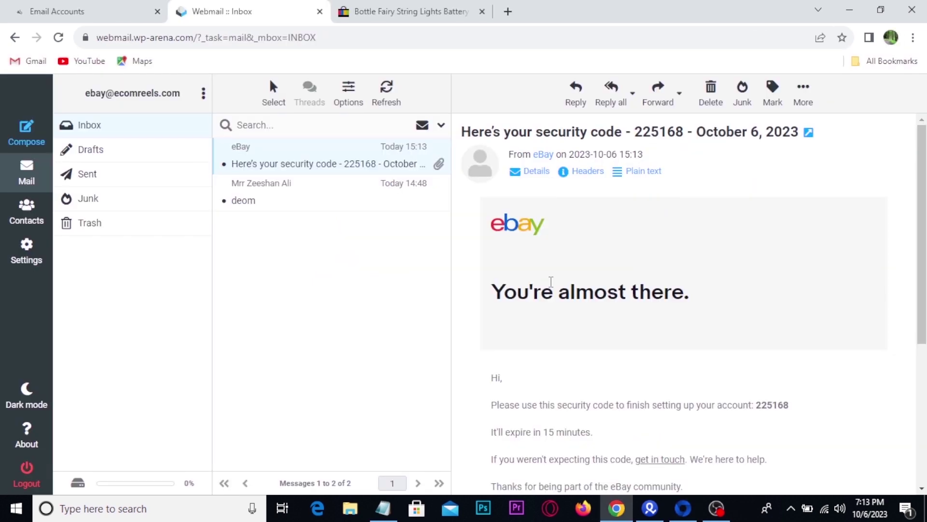
scroll(589, 292, "down", 3)
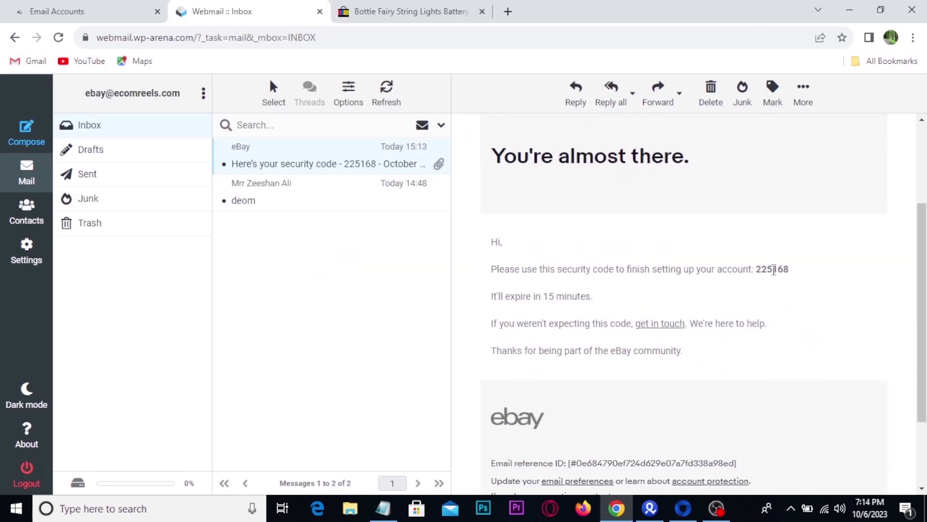
double_click(774, 268)
key("ctrl+c")
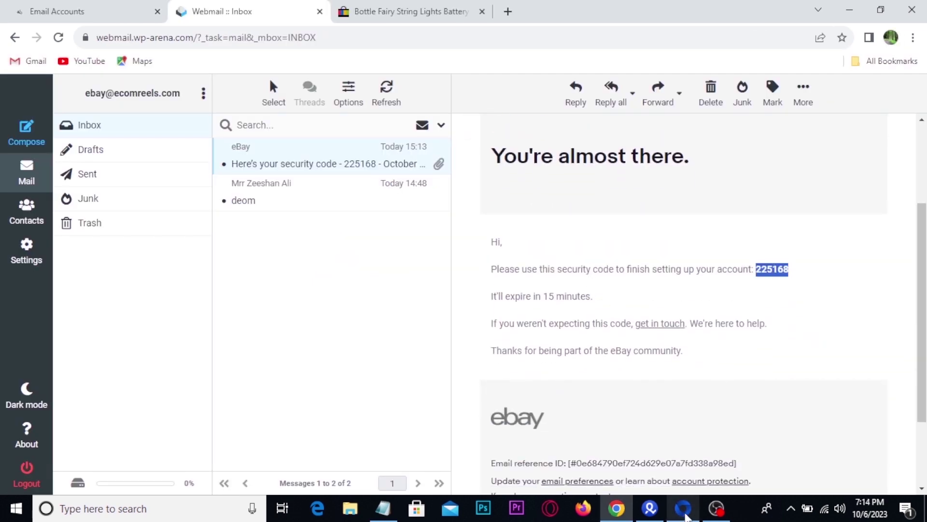
left_click(682, 508)
Paste the six-digit security code into the code boxes and submit the verification
key("ctrl+v")
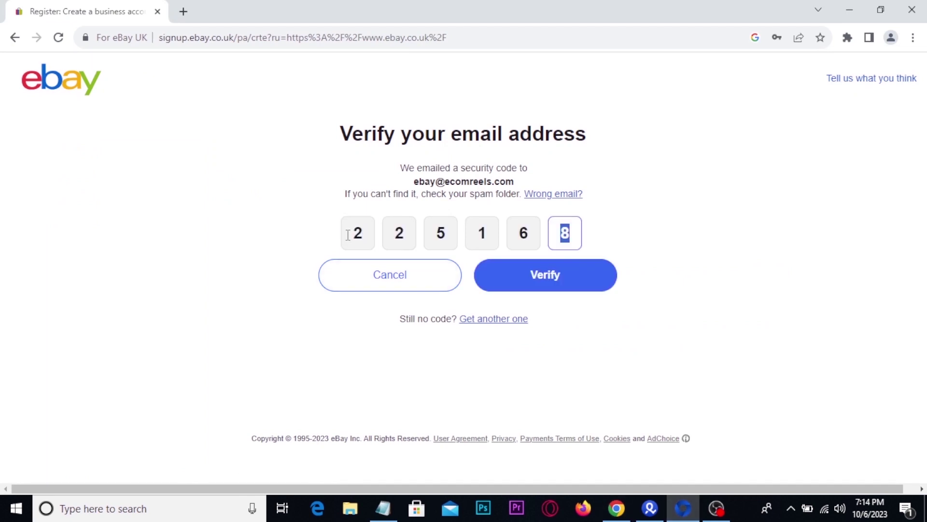
left_click(547, 283)
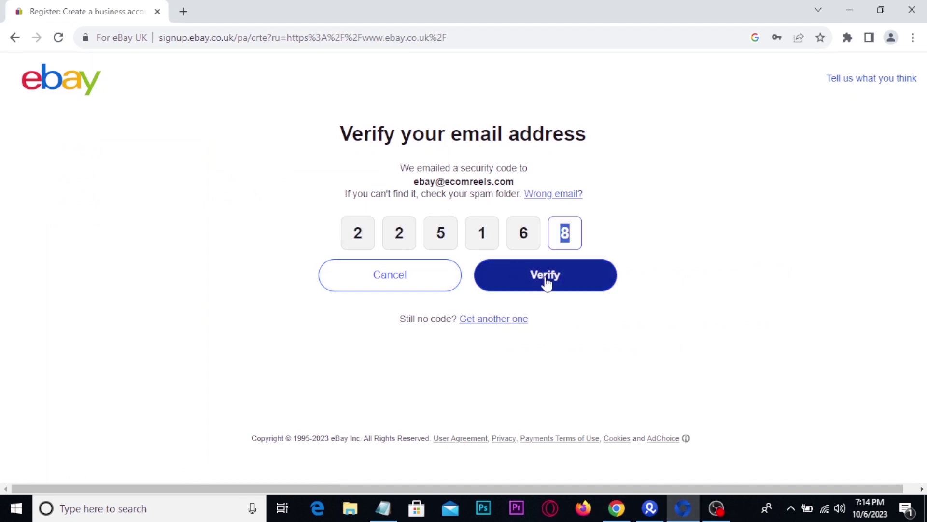
left_click(547, 282)
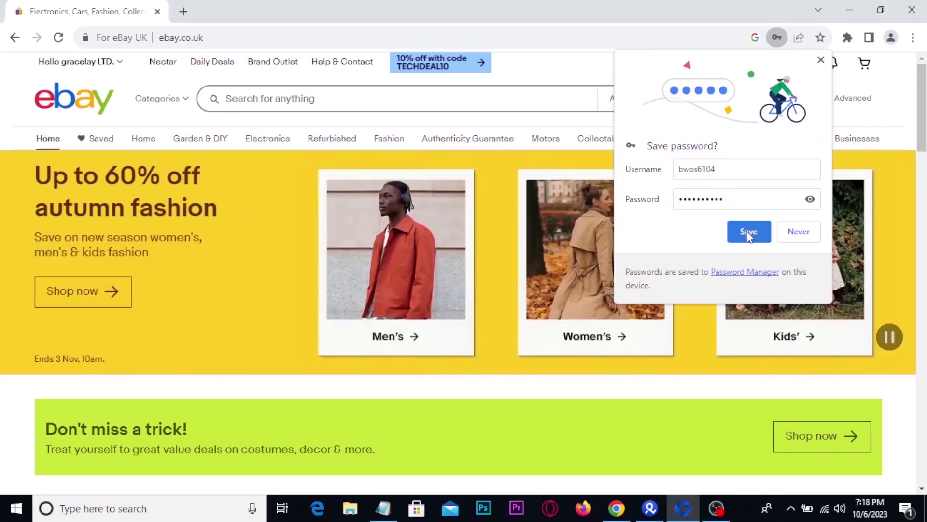
Save the account password in Chrome and go to Selling under My eBay
left_click(749, 231)
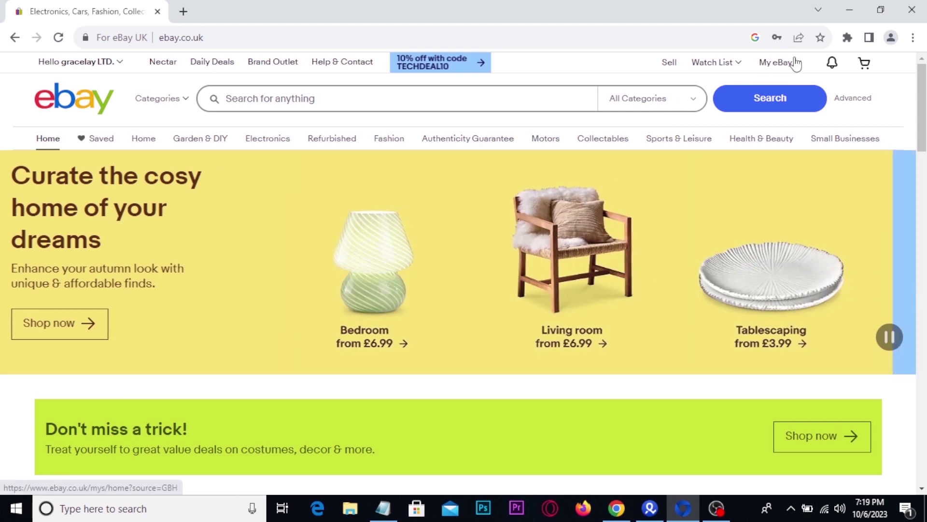
mouse_move(794, 64)
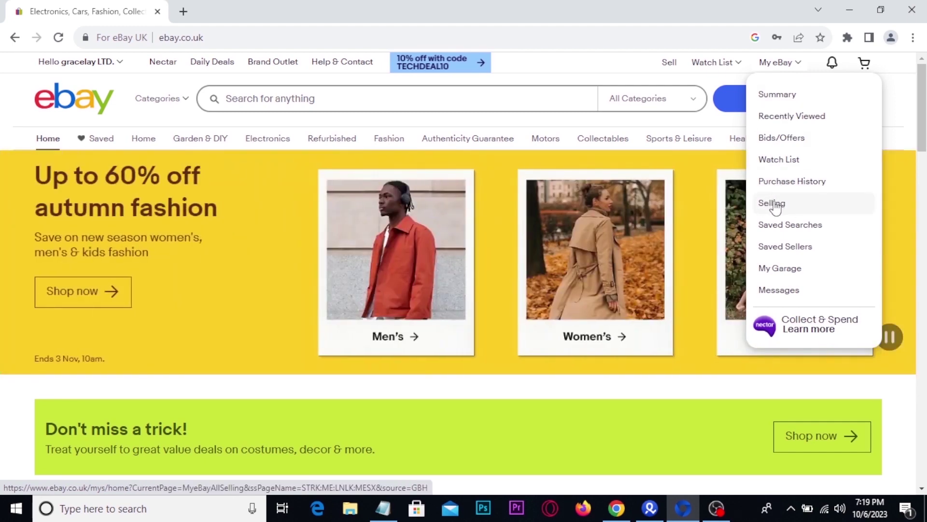
left_click(773, 203)
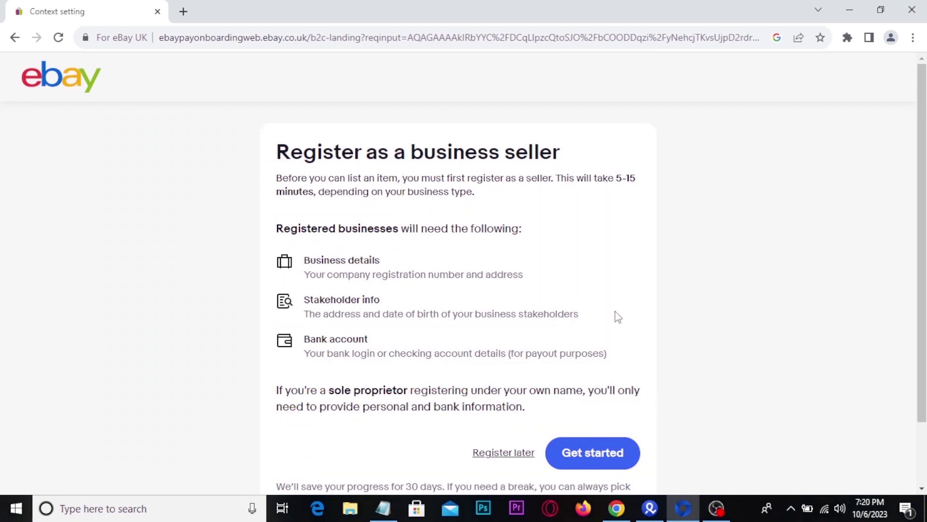
Read down the business seller requirements card and choose Get started
scroll(433, 279, "down", 2)
scroll(433, 278, "down", 2)
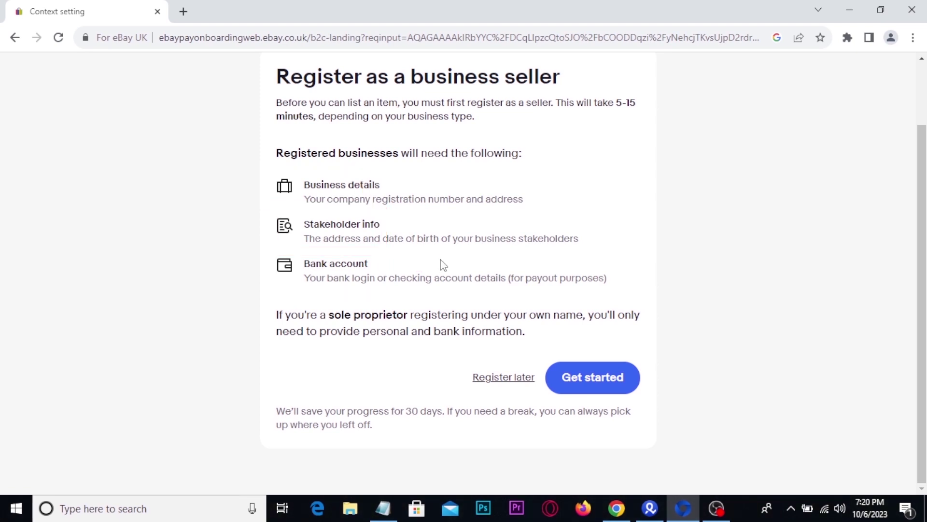
left_click(582, 385)
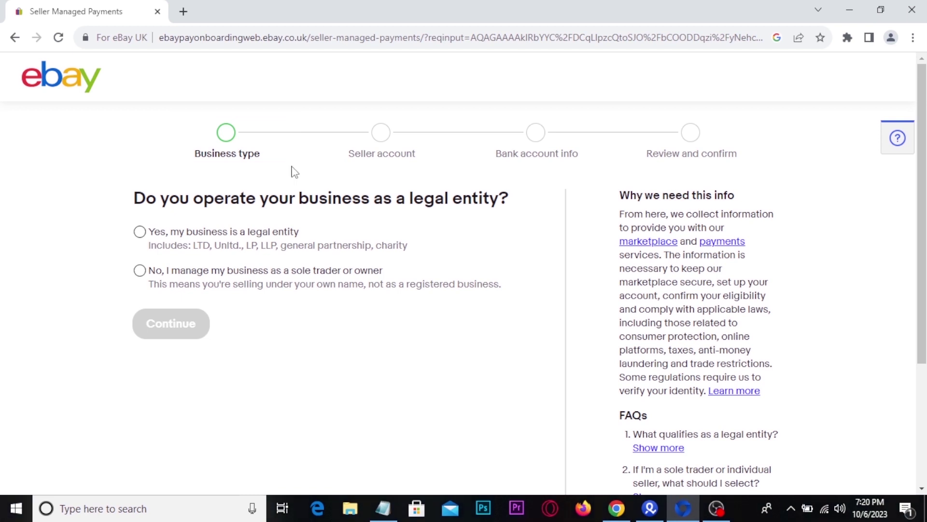
Answer 'Yes, my business is a legal entity', pick Company, and continue to business details
double_click(201, 246)
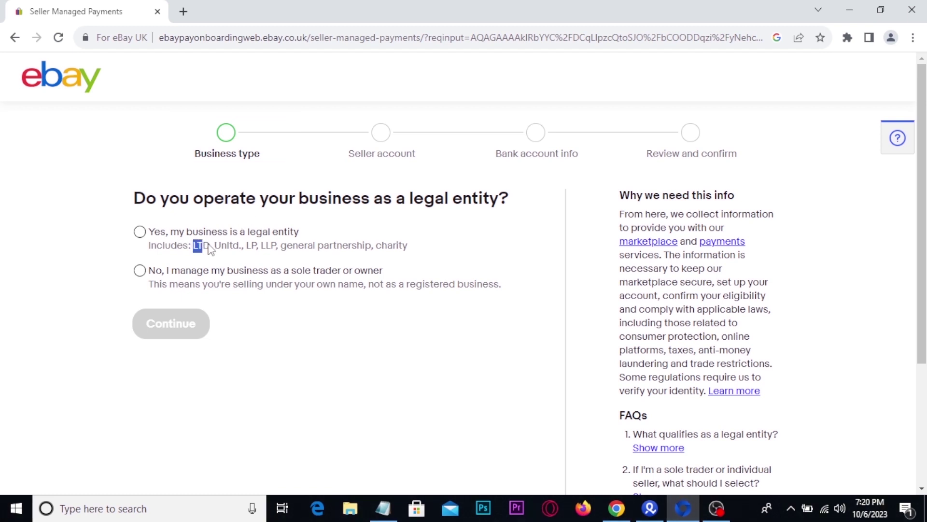
left_click(140, 233)
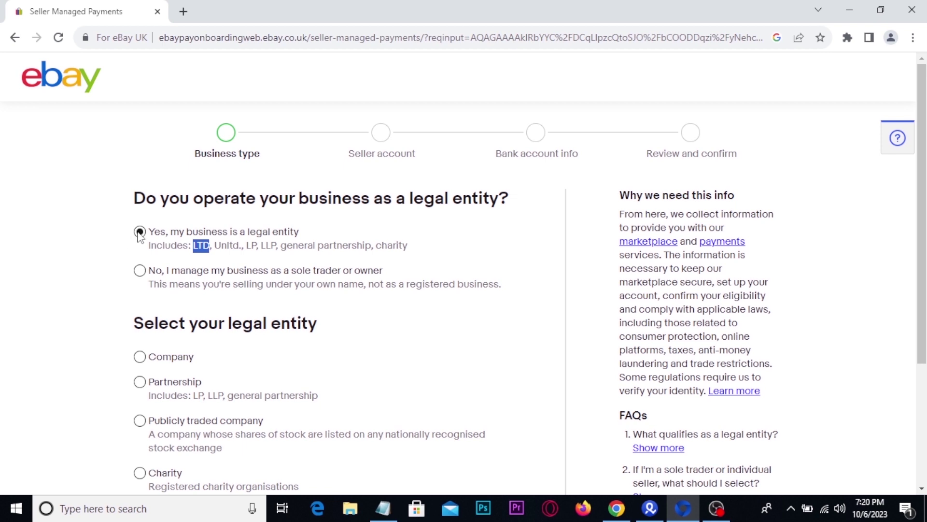
scroll(140, 237, "down", 1)
scroll(100, 244, "down", 2)
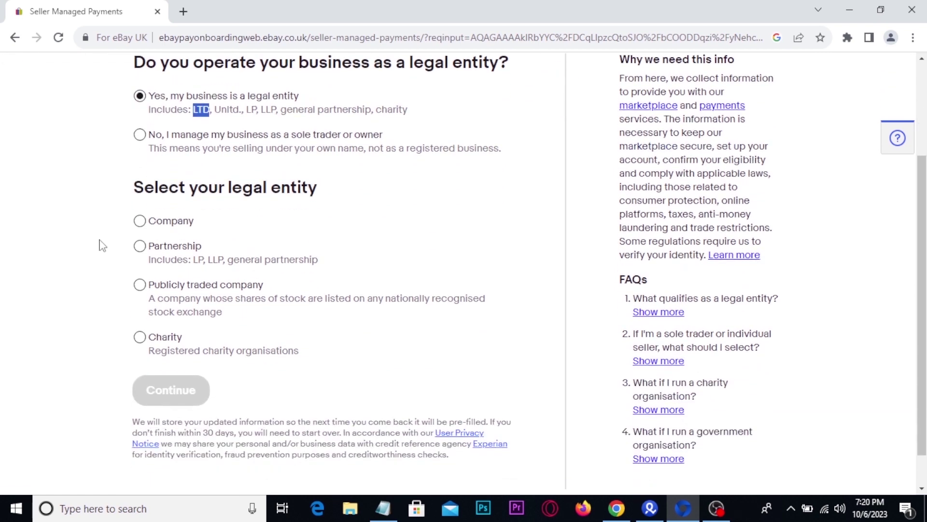
left_click_drag(115, 166, 316, 208)
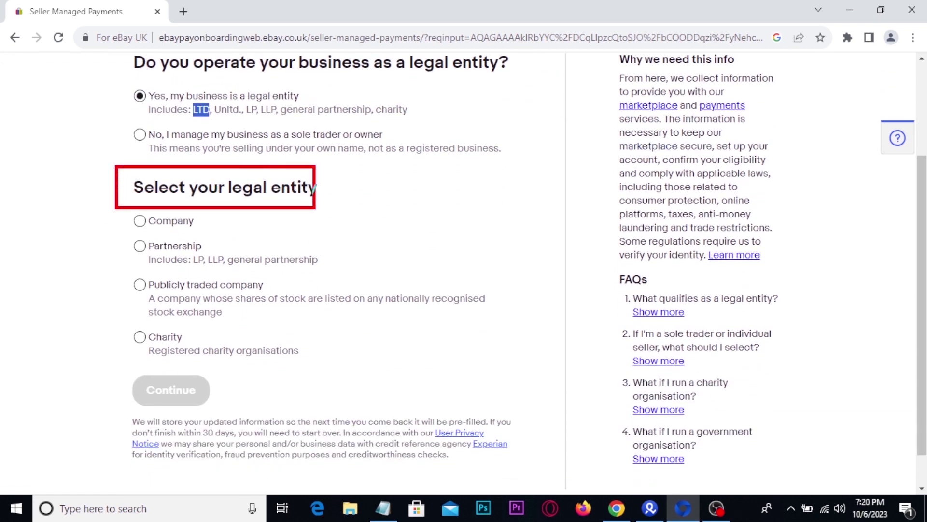
key("Escape")
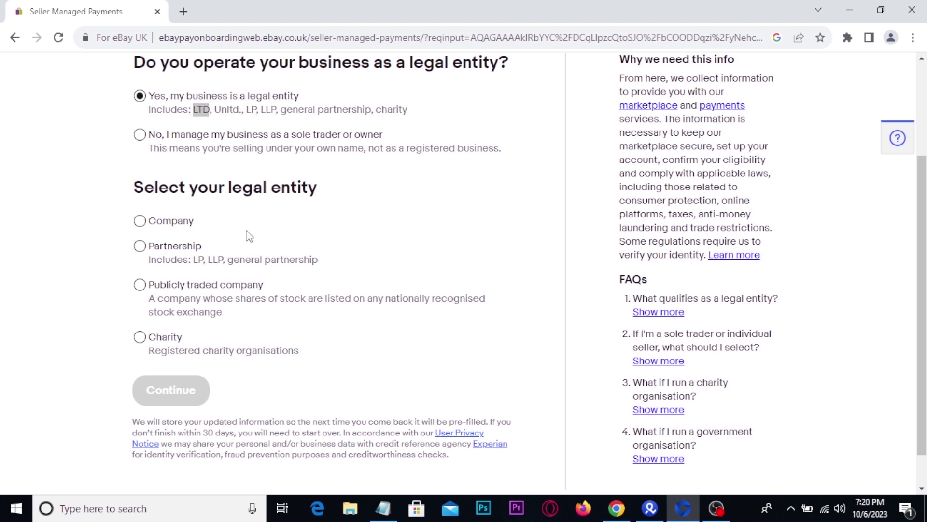
left_click(141, 222)
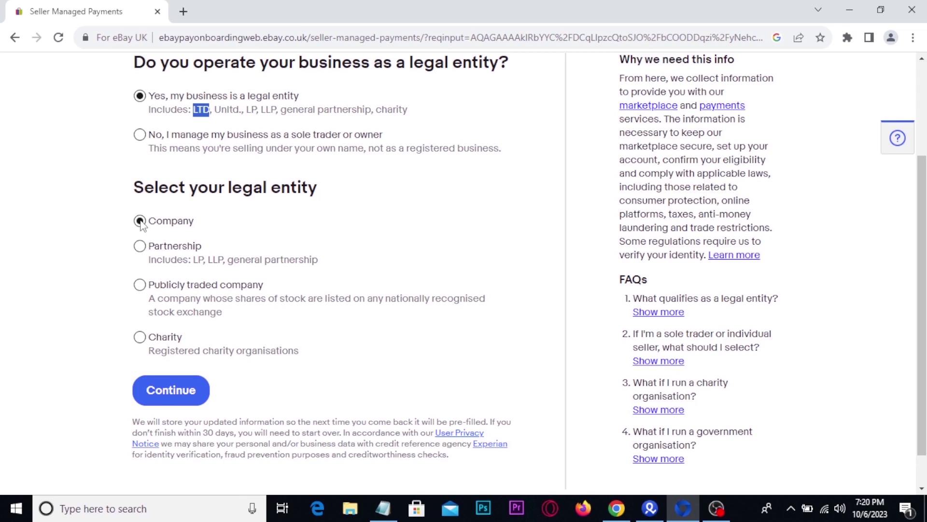
left_click(165, 400)
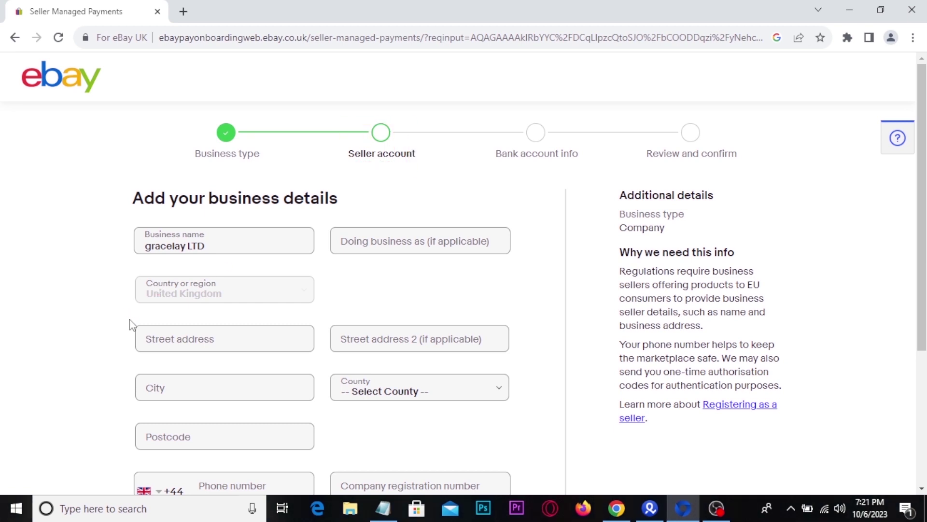
Review the business details form, highlighting the address, phone and business details blocks
scroll(129, 321, "down", 1)
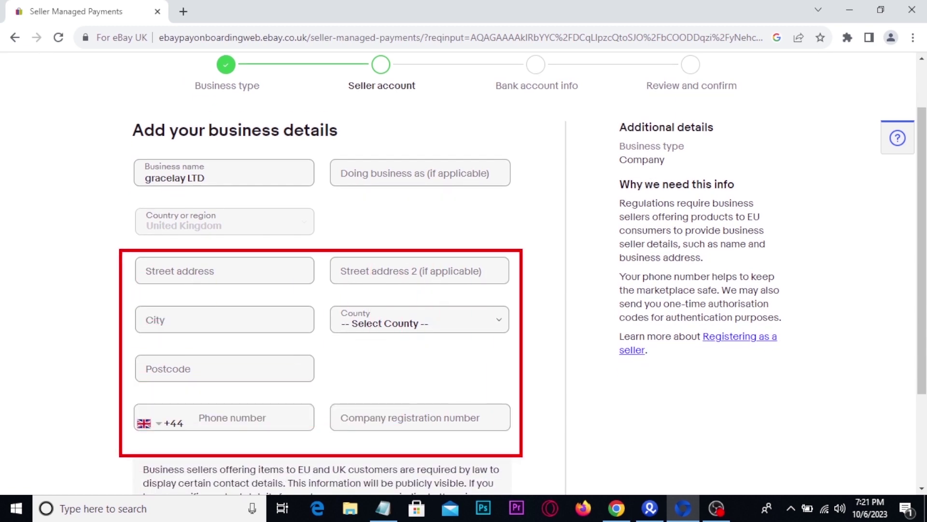
left_click_drag(144, 390, 296, 443)
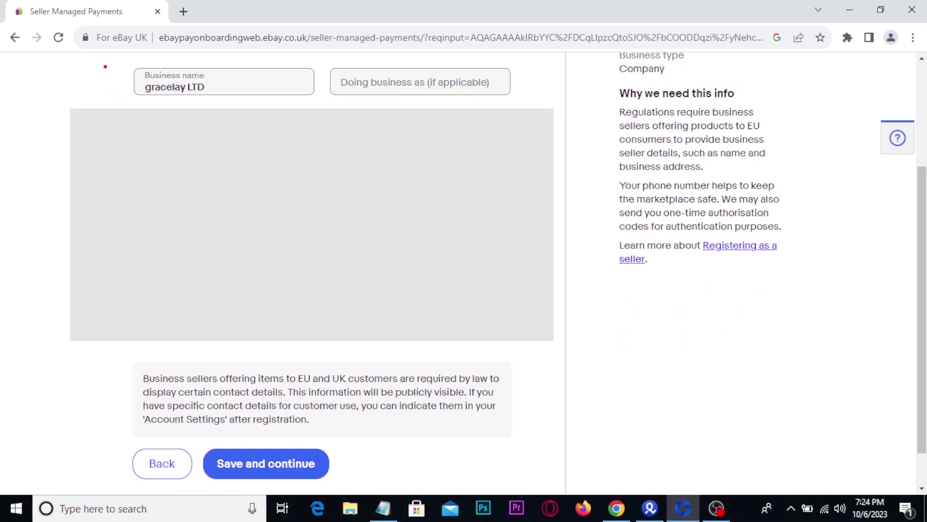
mouse_move(105, 66)
left_mouse_down()
mouse_move(228, 107)
mouse_move(269, 108)
mouse_move(270, 346)
left_mouse_up()
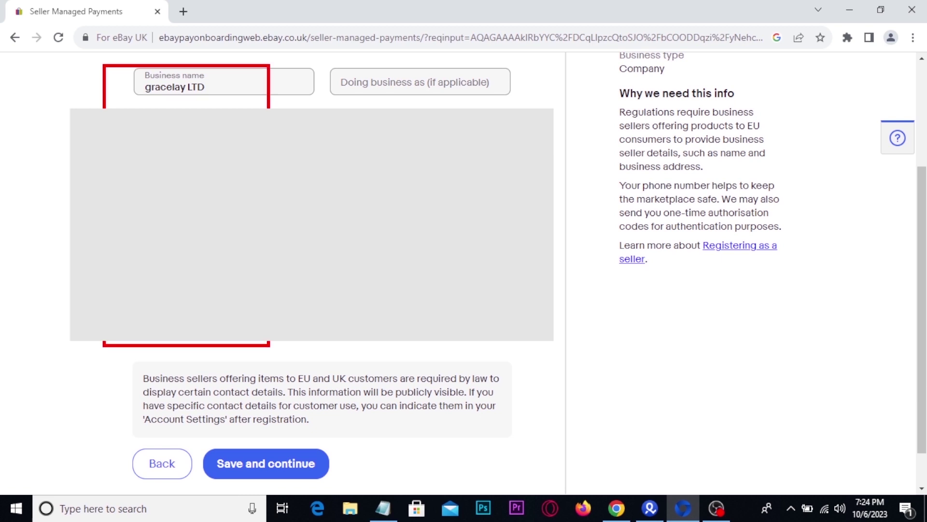
Save the business details and point out the phone number and call/text options
left_click(237, 476)
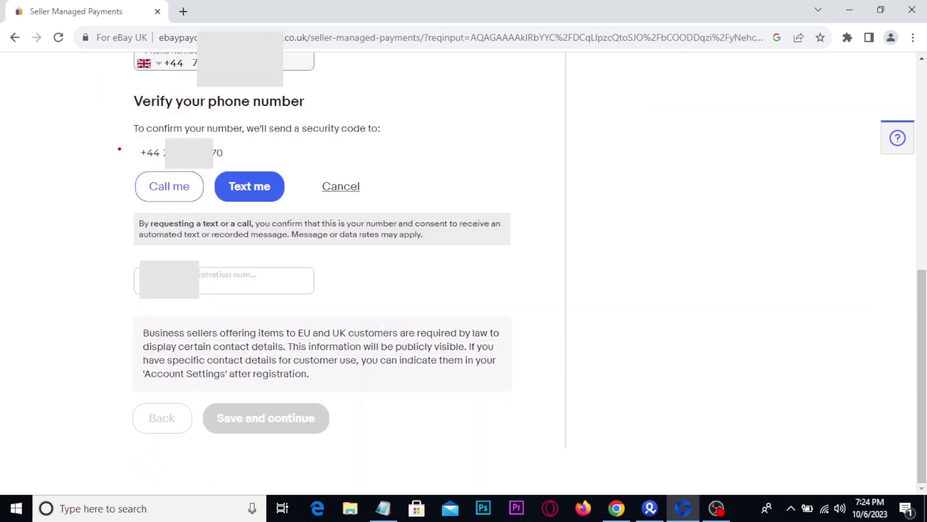
mouse_move(96, 139)
left_mouse_down()
mouse_move(224, 161)
mouse_move(331, 163)
left_mouse_up()
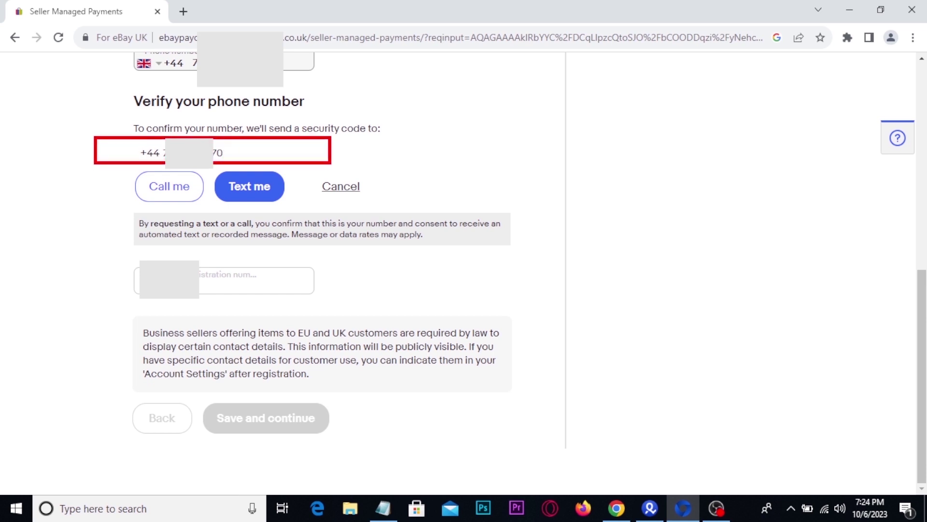
mouse_move(109, 209)
left_mouse_down()
mouse_move(123, 190)
mouse_move(132, 212)
left_mouse_up()
left_click_drag(214, 225, 238, 214)
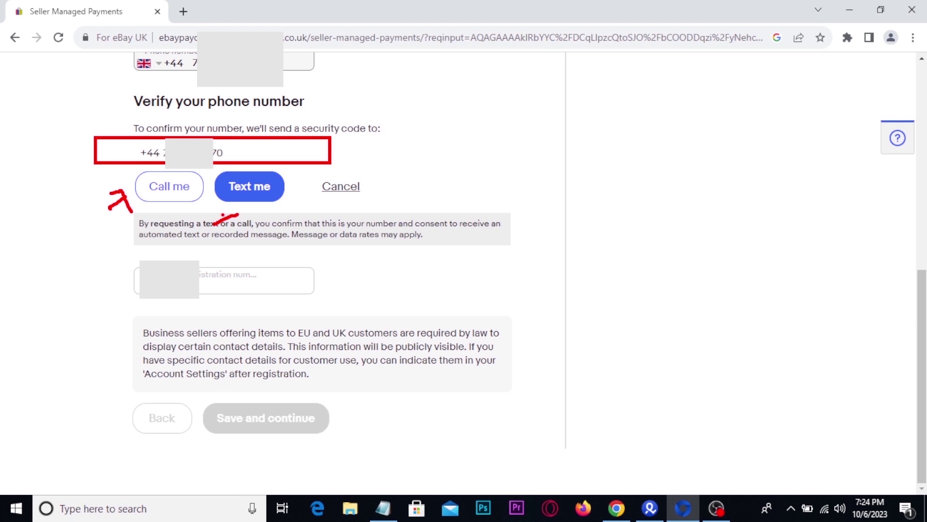
key("Escape")
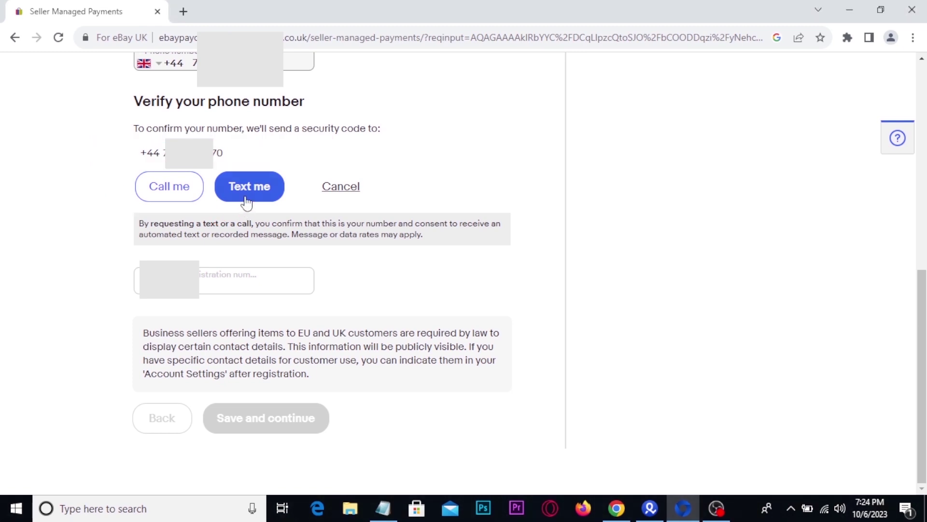
Have the security code texted, enter the received code, and submit it
left_click(245, 193)
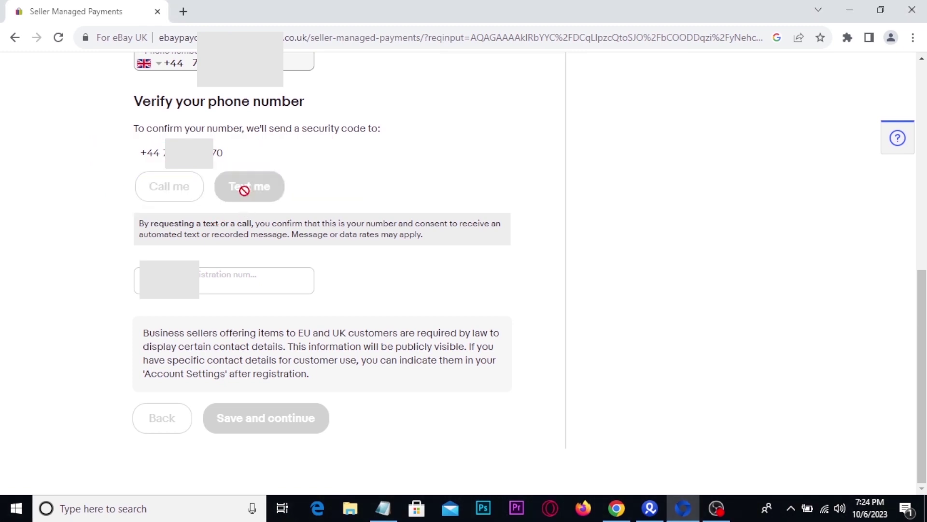
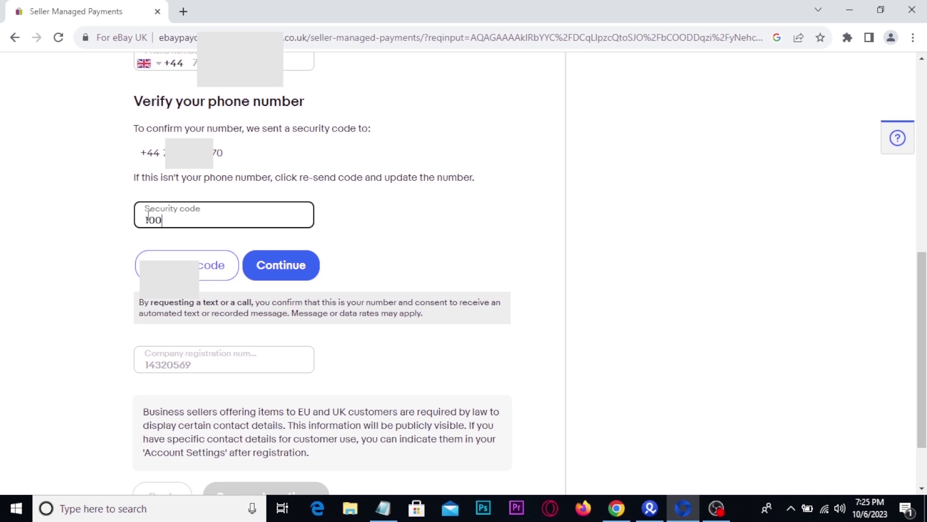
left_click(286, 274)
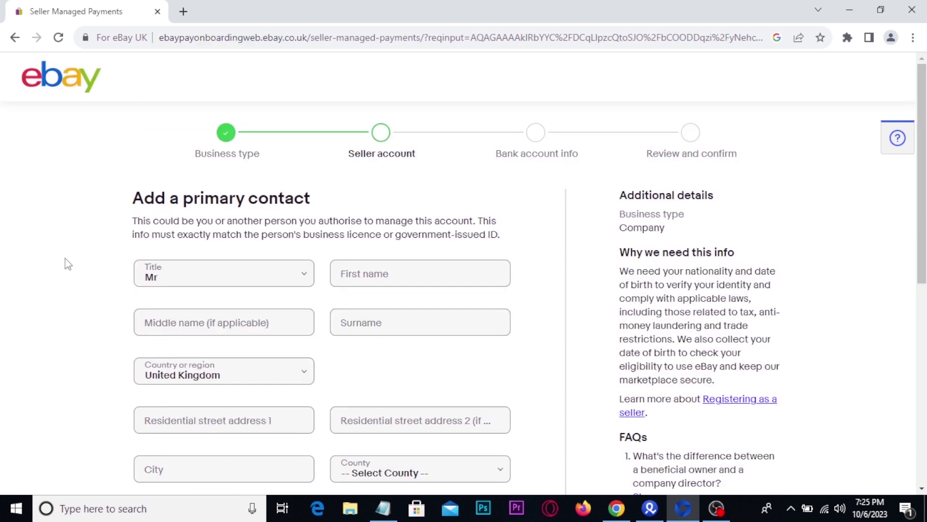
Review the Add a primary contact form, highlighting the country and company role fields
left_click_drag(118, 187, 336, 222)
scroll(320, 220, "down", 1)
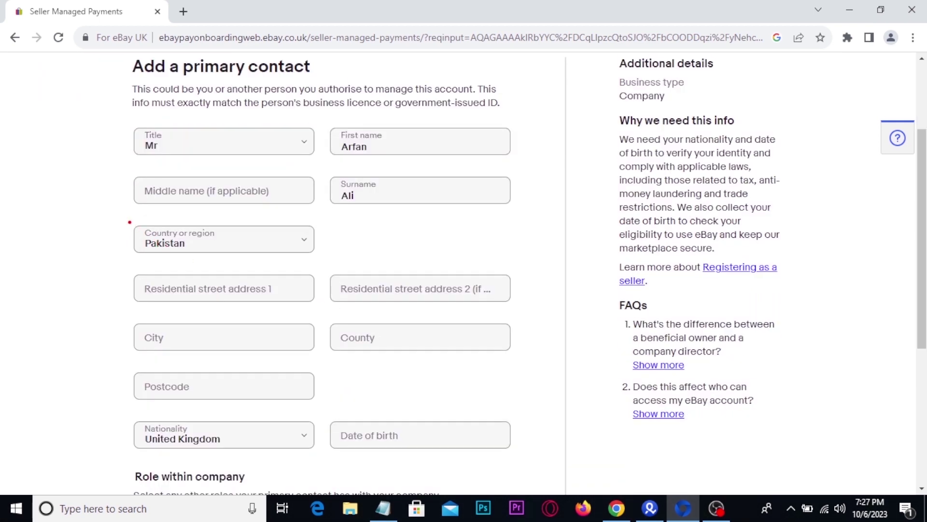
mouse_move(128, 221)
left_mouse_down()
mouse_move(210, 252)
mouse_move(283, 229)
left_mouse_up()
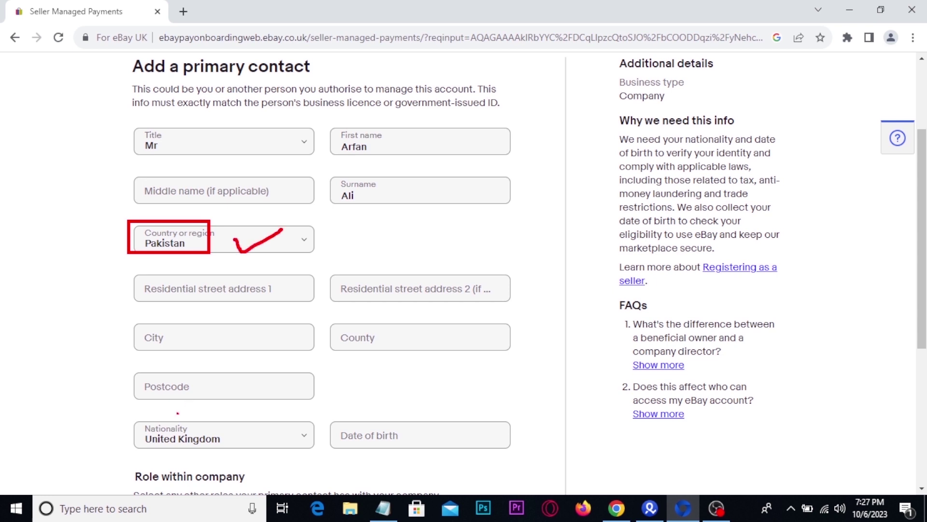
left_click_drag(129, 407, 219, 462)
mouse_move(232, 414)
left_mouse_down()
mouse_move(237, 427)
mouse_move(273, 401)
left_mouse_up()
key("Escape")
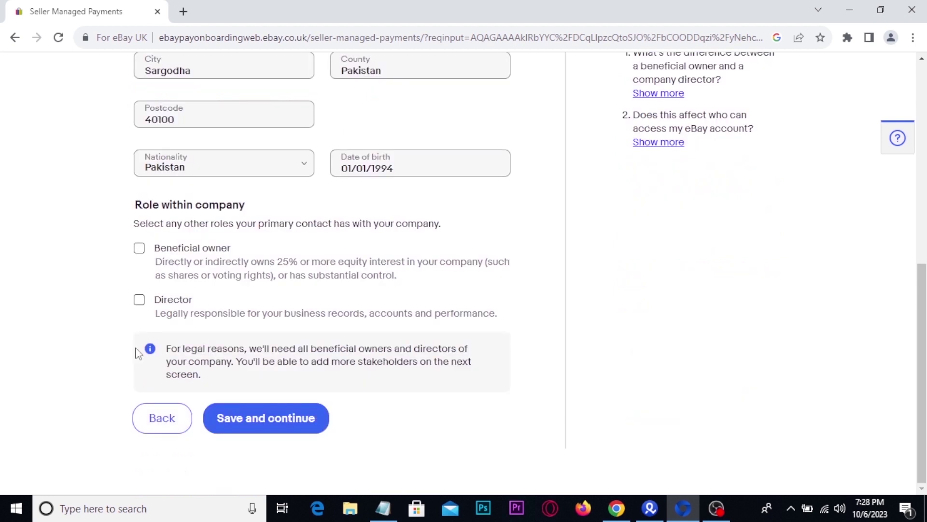
left_click_drag(112, 198, 258, 222)
key("Escape")
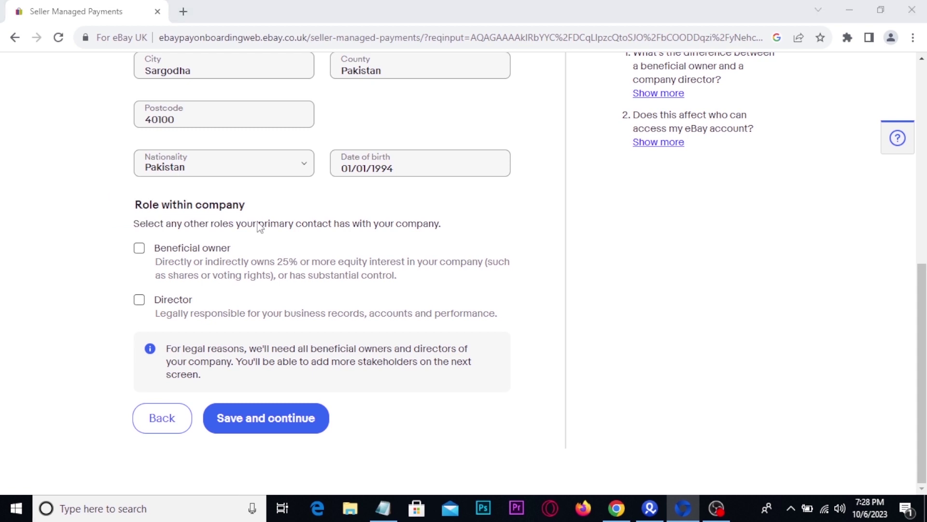
Mark the contact as Beneficial owner and Director, then save contact and stakeholders
left_click(139, 249)
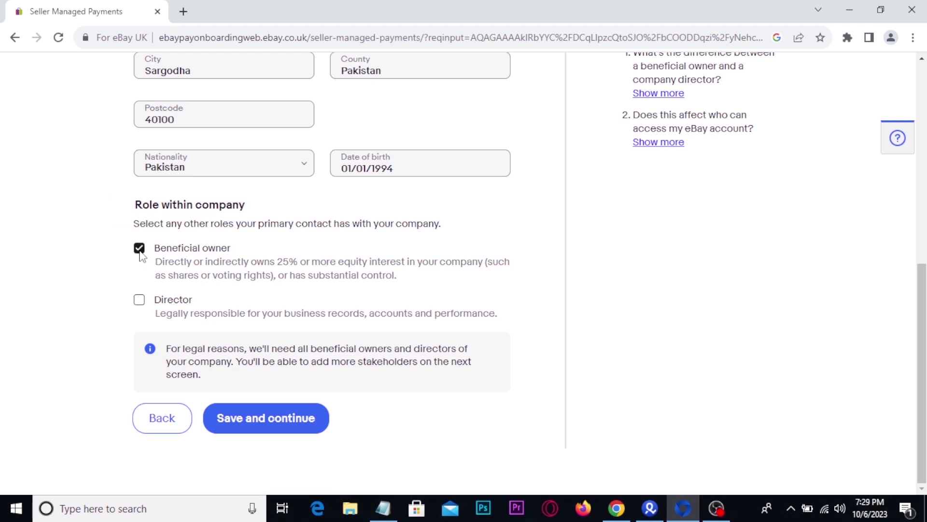
left_click(139, 300)
left_click(243, 429)
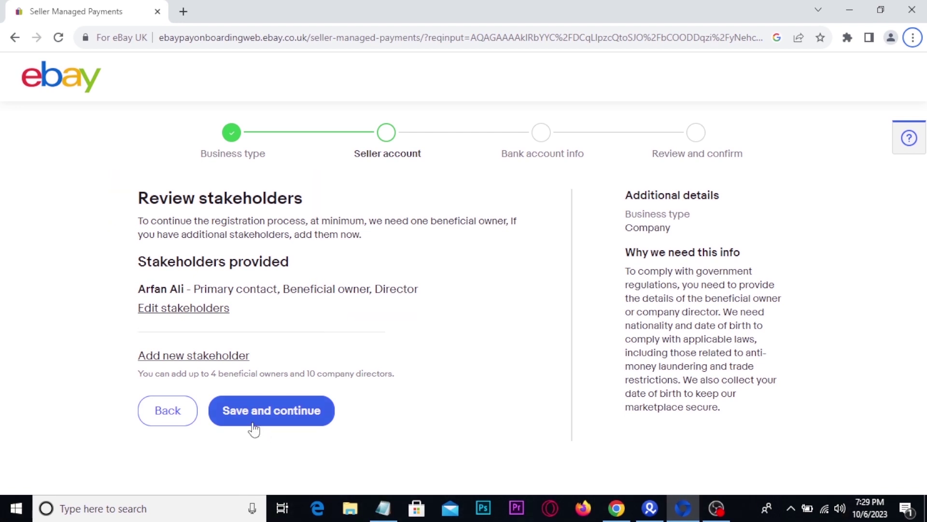
left_click(282, 419)
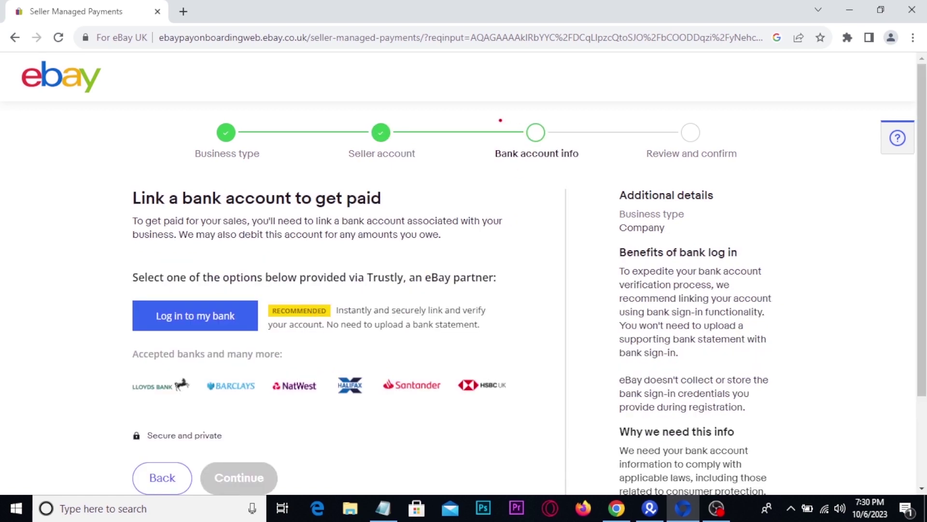
Review the bank linking options, highlighting bank log-in, accepted banks and unlisted-bank choice
mouse_move(494, 114)
left_mouse_down()
mouse_move(589, 172)
mouse_move(635, 140)
left_mouse_up()
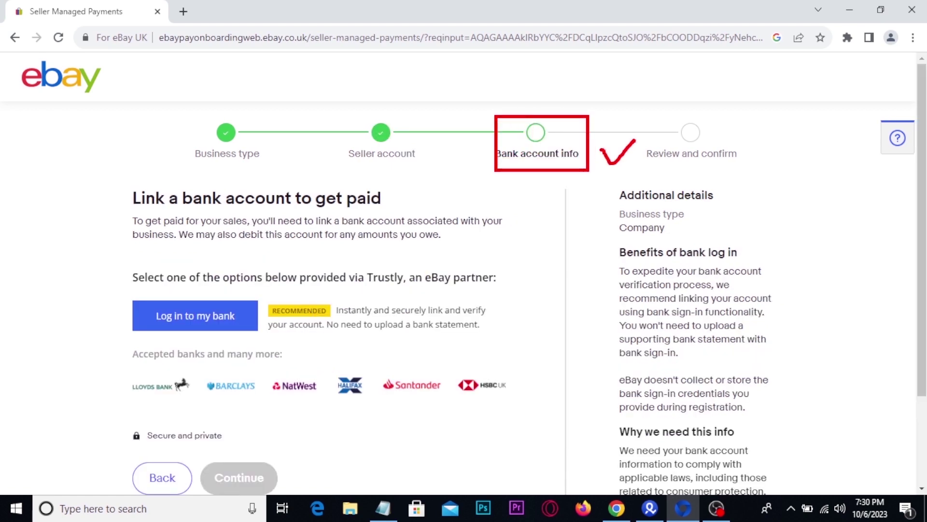
scroll(68, 234, "down", 1)
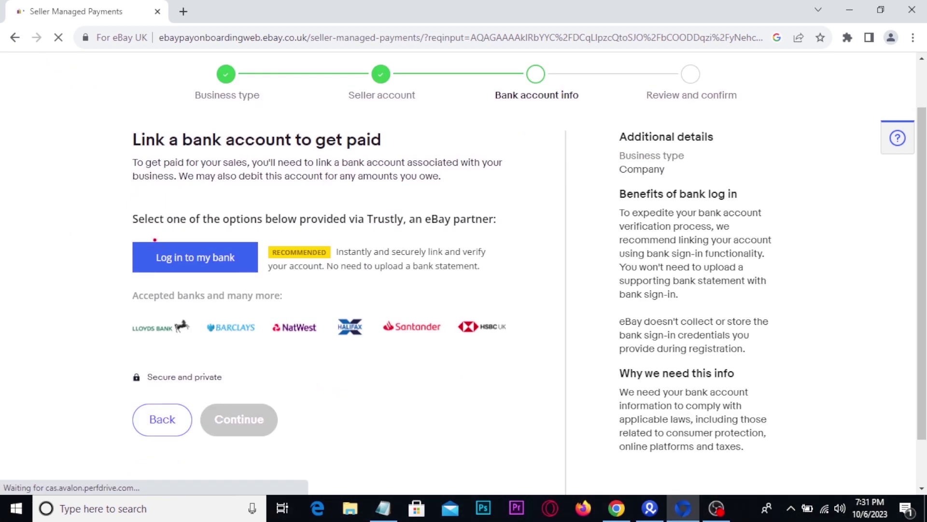
left_click_drag(154, 240, 240, 276)
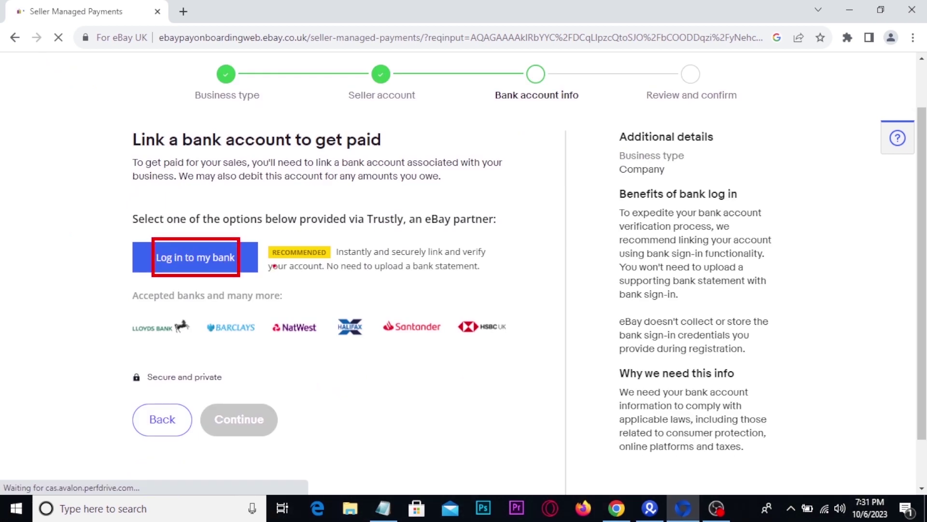
left_click_drag(266, 239, 381, 275)
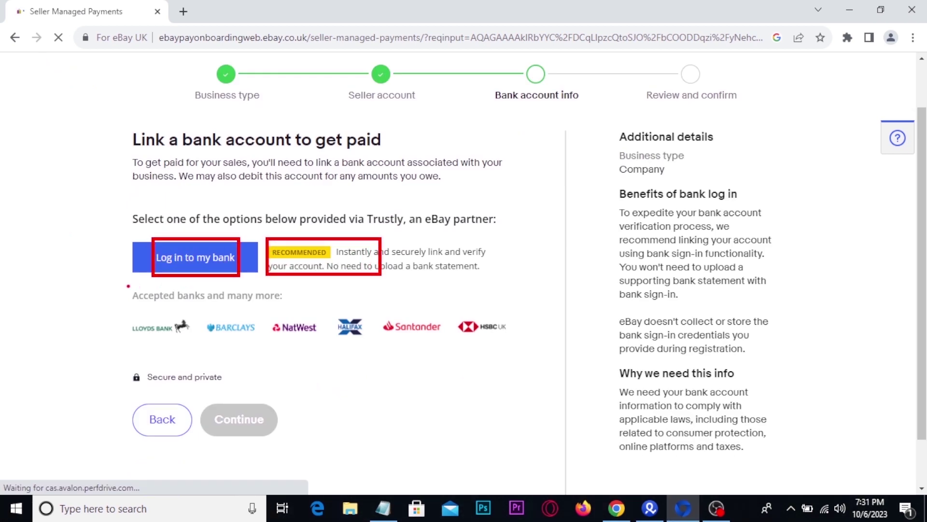
mouse_move(126, 286)
left_mouse_down()
mouse_move(221, 309)
mouse_move(298, 312)
left_mouse_up()
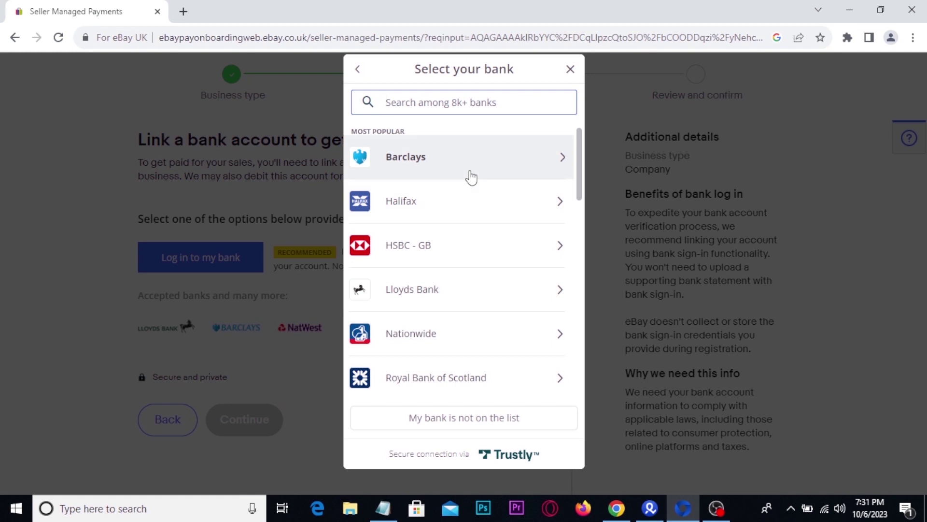
scroll(471, 179, "down", 4)
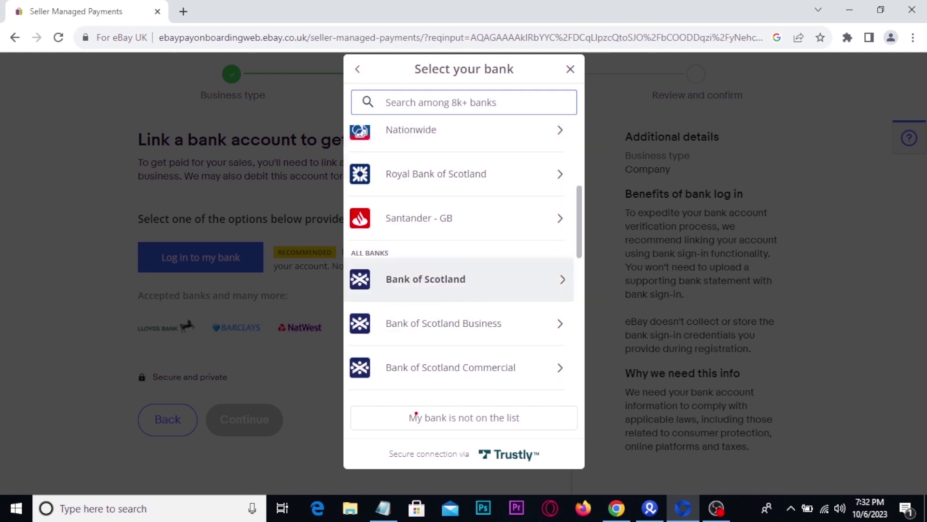
left_click_drag(395, 402, 531, 438)
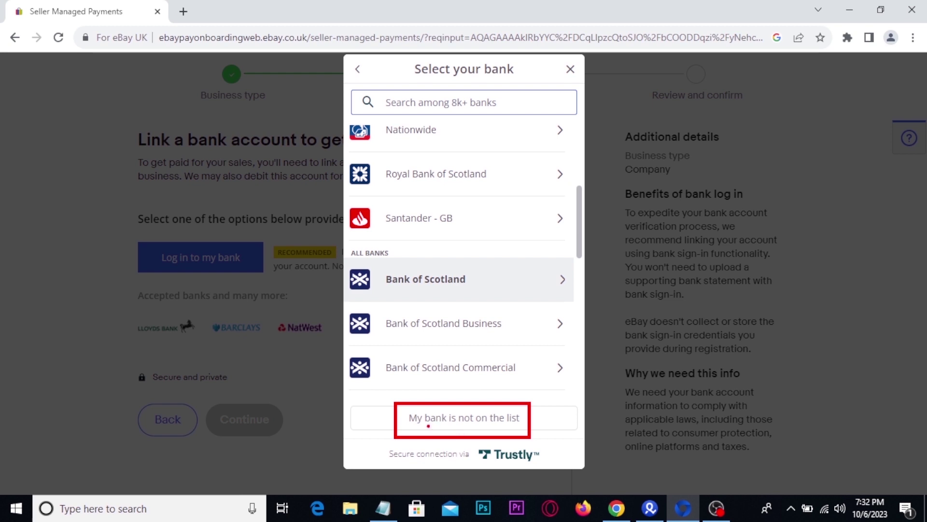
Choose 'My bank is not on the list', submit sort code and account number, and agree
left_click(471, 427)
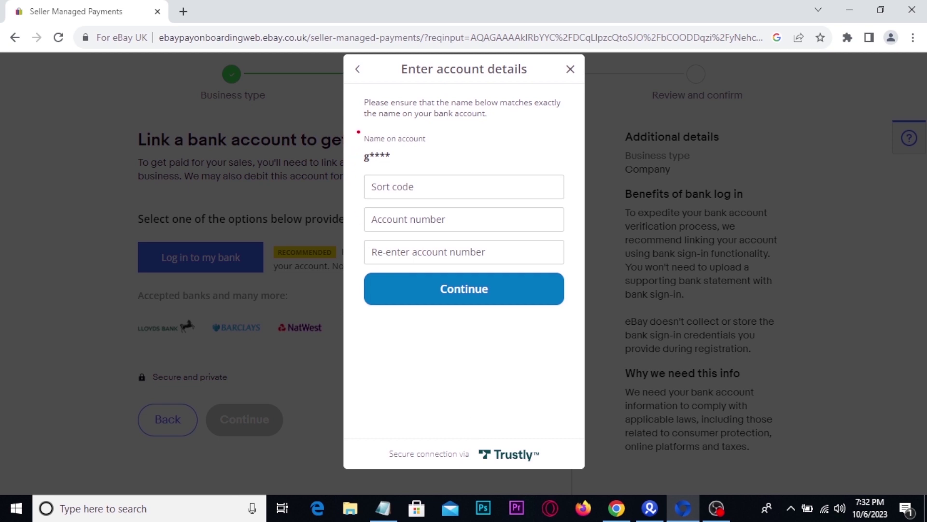
mouse_move(359, 132)
left_mouse_down()
mouse_move(429, 165)
mouse_move(488, 128)
left_mouse_up()
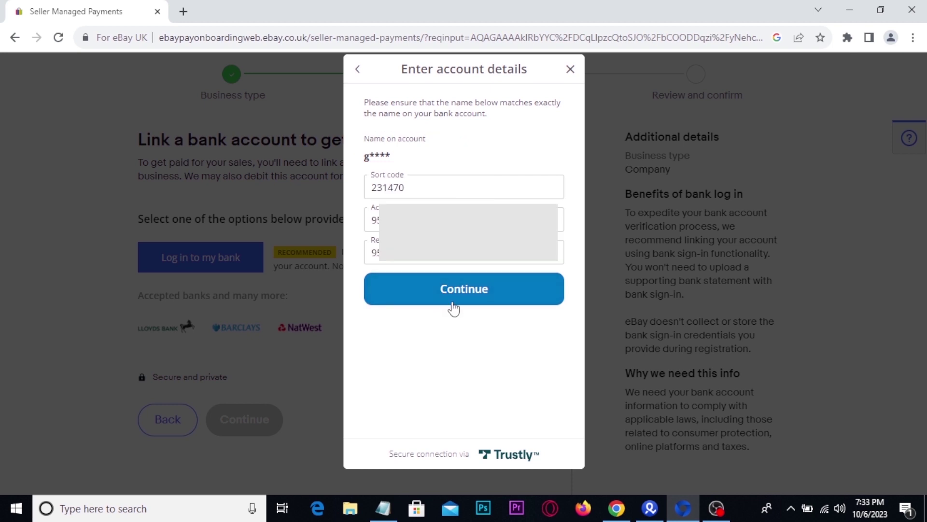
left_click(458, 298)
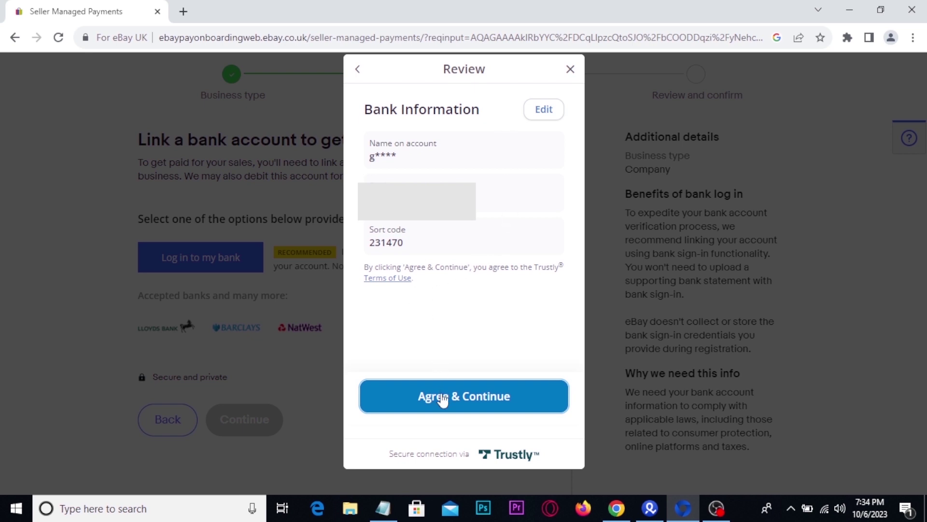
left_click(469, 403)
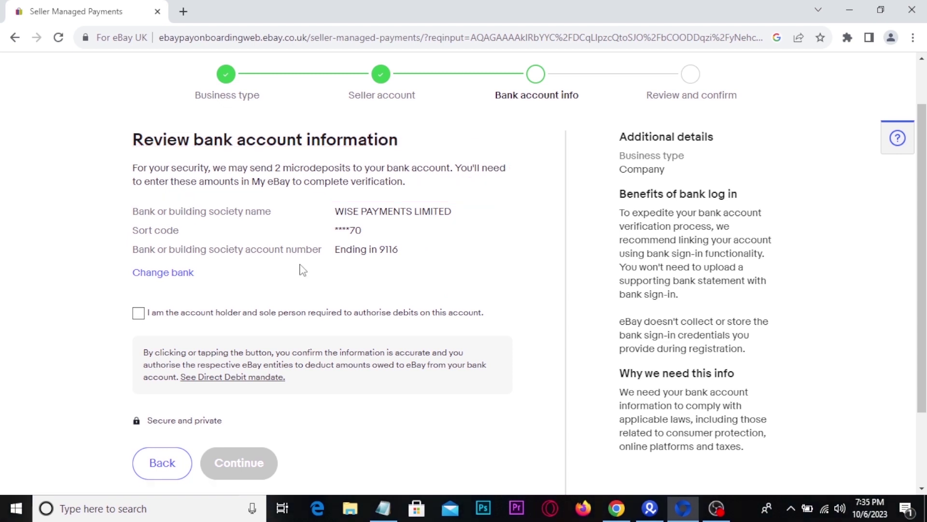
Confirm being the sole bank account holder and continue to the final review
scroll(299, 270, "down", 1)
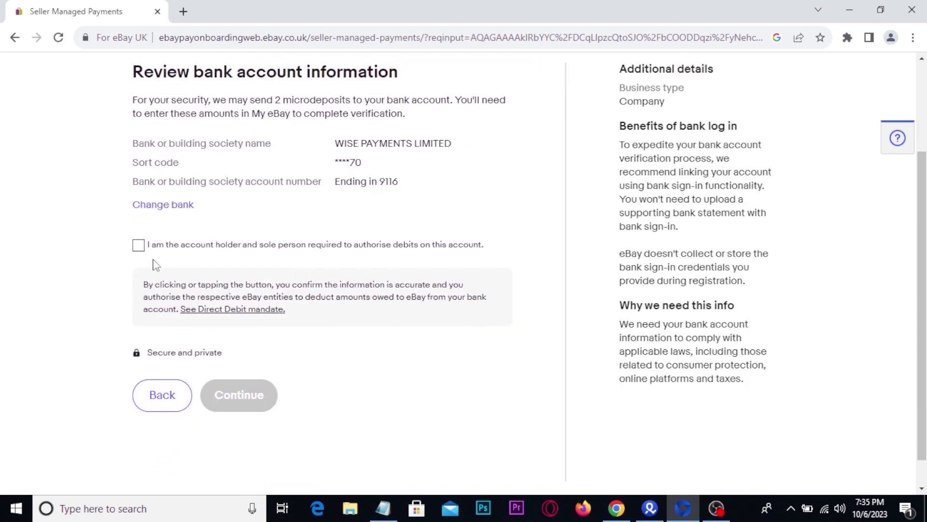
left_click(138, 245)
scroll(87, 278, "down", 1)
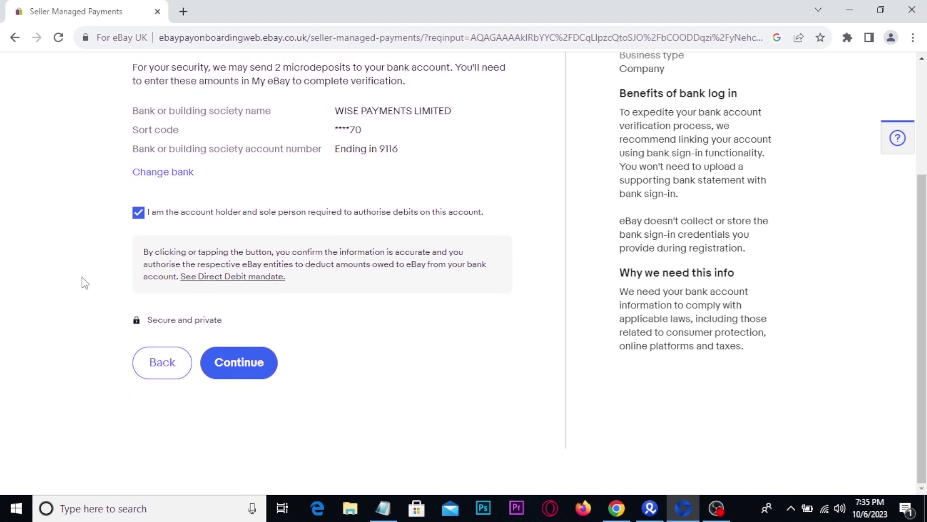
left_click(241, 371)
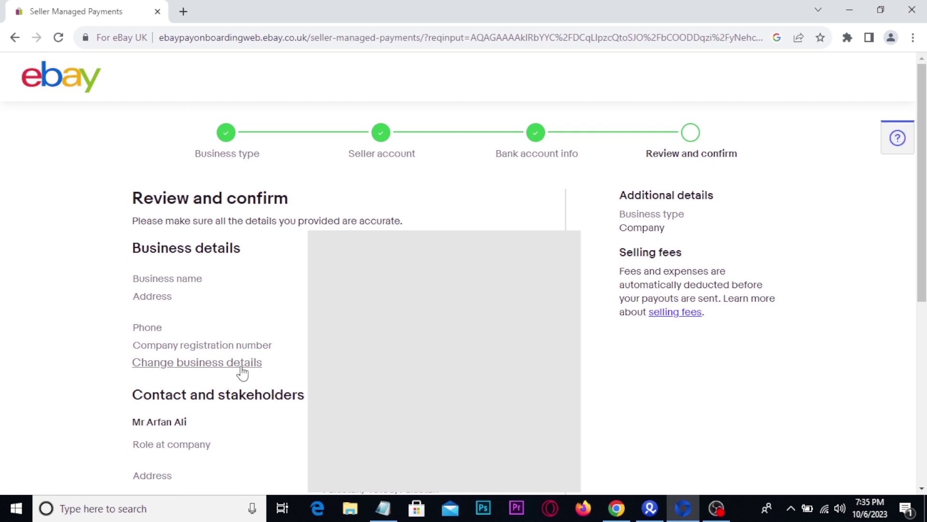
Review the completed steps and the contact and bank details on Review and confirm
left_click_drag(508, 117, 580, 171)
mouse_move(586, 128)
left_mouse_down()
mouse_move(632, 119)
mouse_move(728, 172)
left_mouse_up()
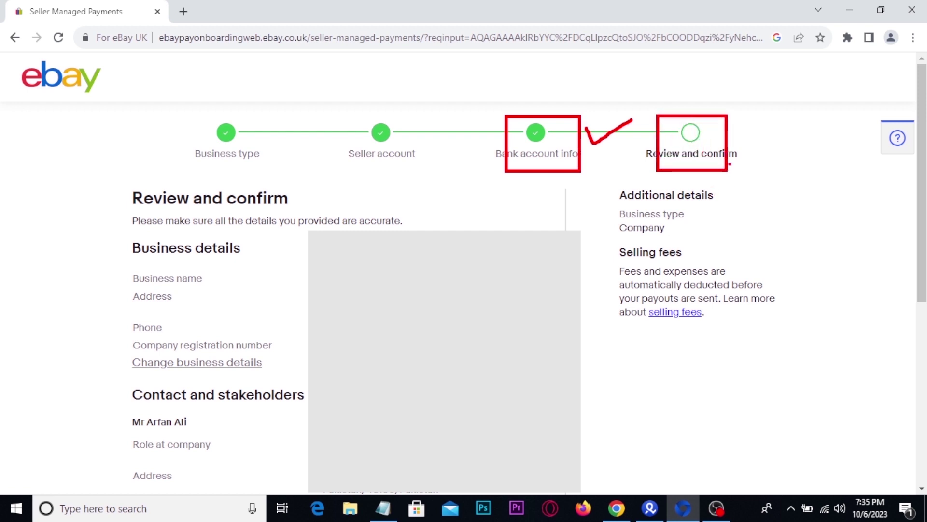
left_click_drag(718, 137, 746, 128)
key("Escape")
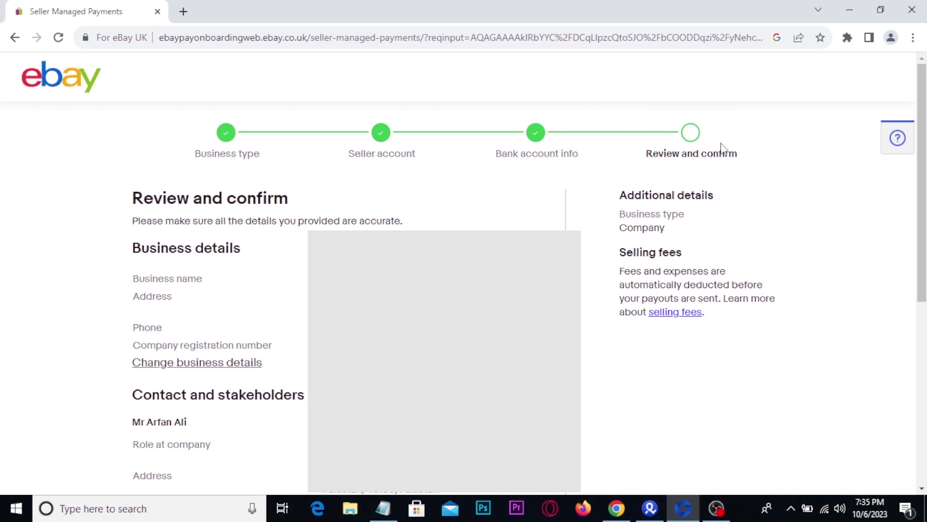
scroll(413, 277, "down", 7)
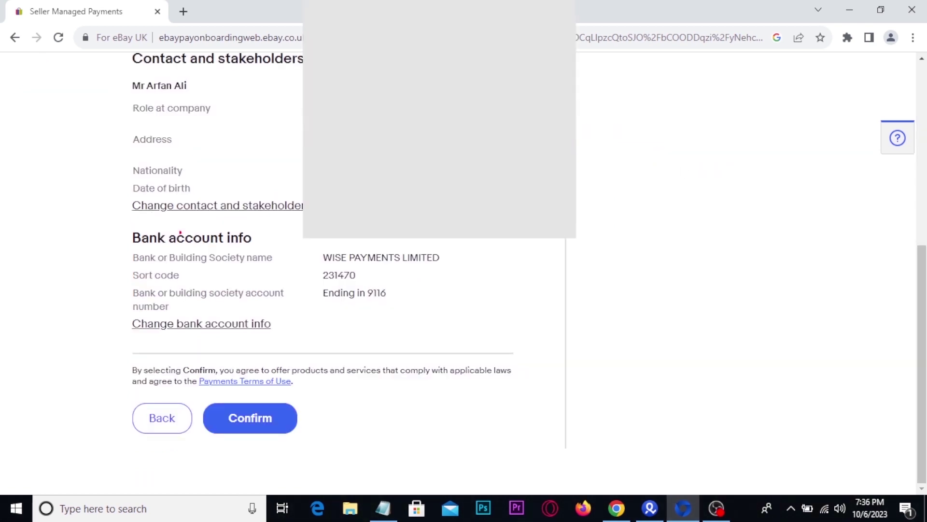
mouse_move(76, 121)
left_mouse_down()
mouse_move(217, 226)
mouse_move(483, 349)
left_mouse_up()
mouse_move(444, 277)
left_mouse_down()
mouse_move(437, 292)
mouse_move(272, 264)
mouse_move(387, 215)
mouse_move(455, 286)
left_mouse_up()
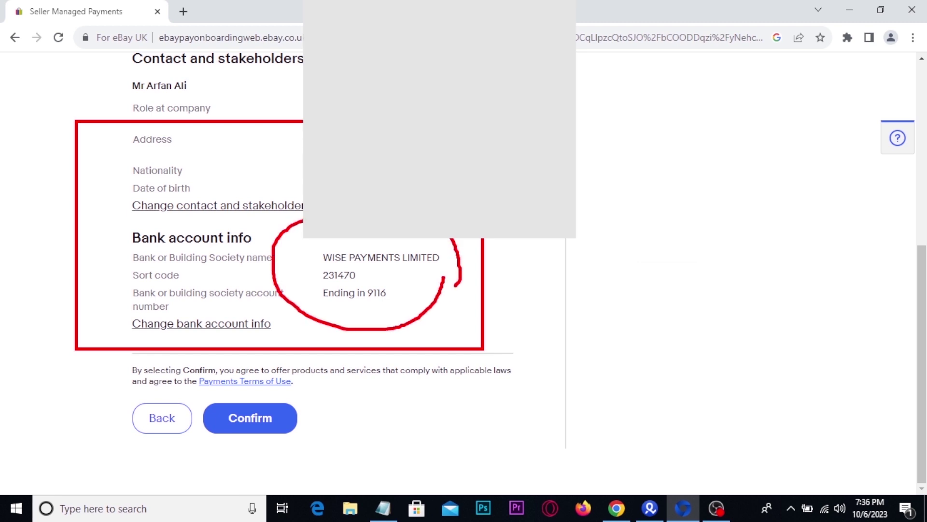
Confirm the reviewed details to complete the business seller registration
left_click(244, 417)
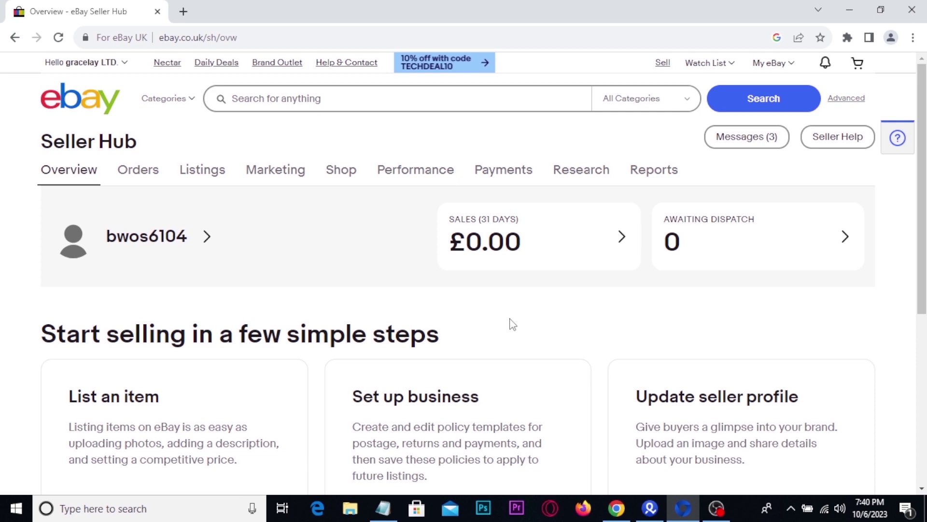
Scroll the Seller Hub overview and open the My eBay Messages tab
scroll(513, 325, "down", 4)
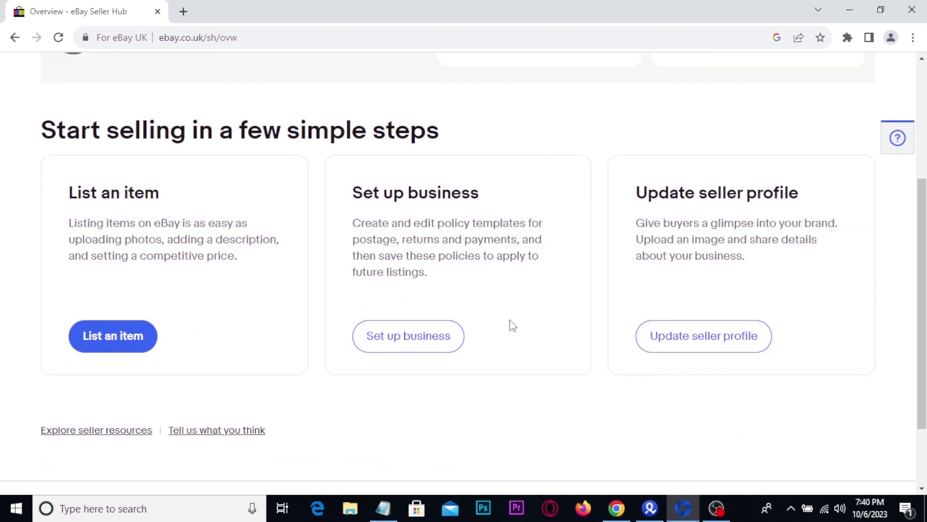
scroll(513, 326, "down", 2)
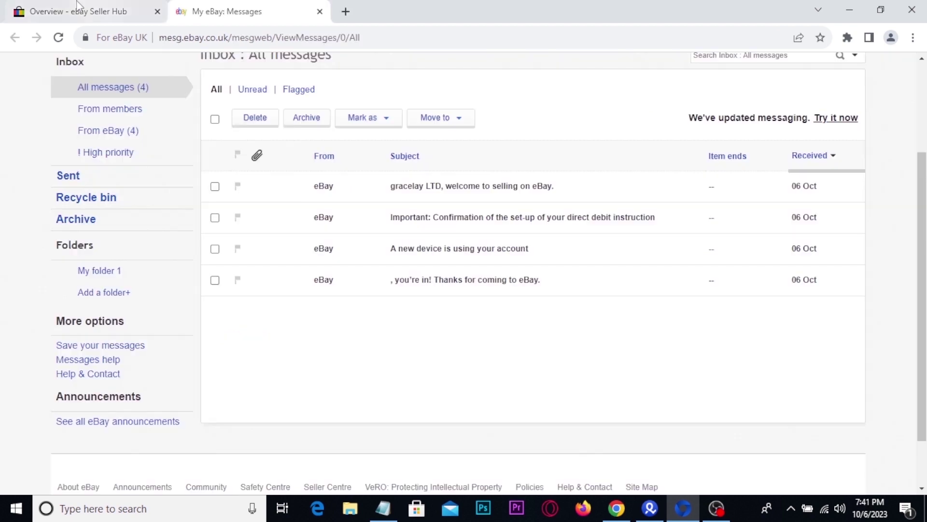
left_click(68, 11)
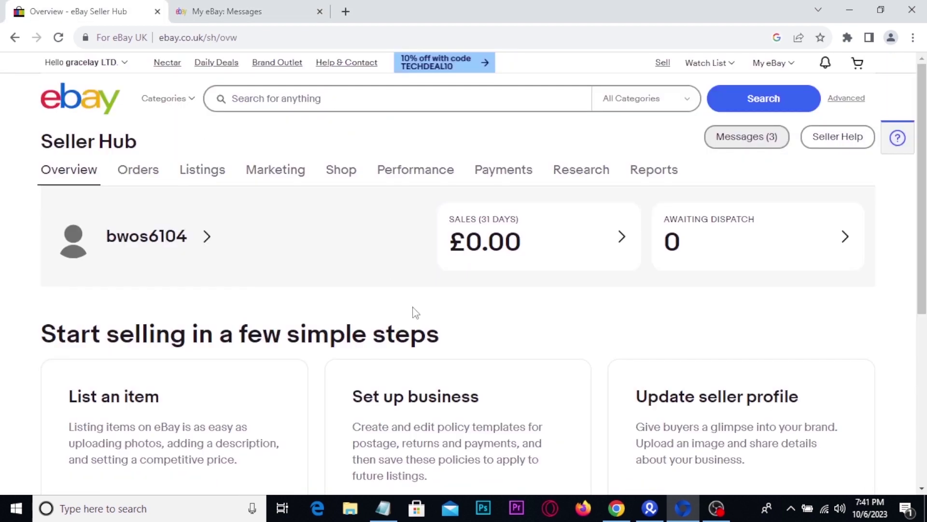
scroll(413, 312, "down", 4)
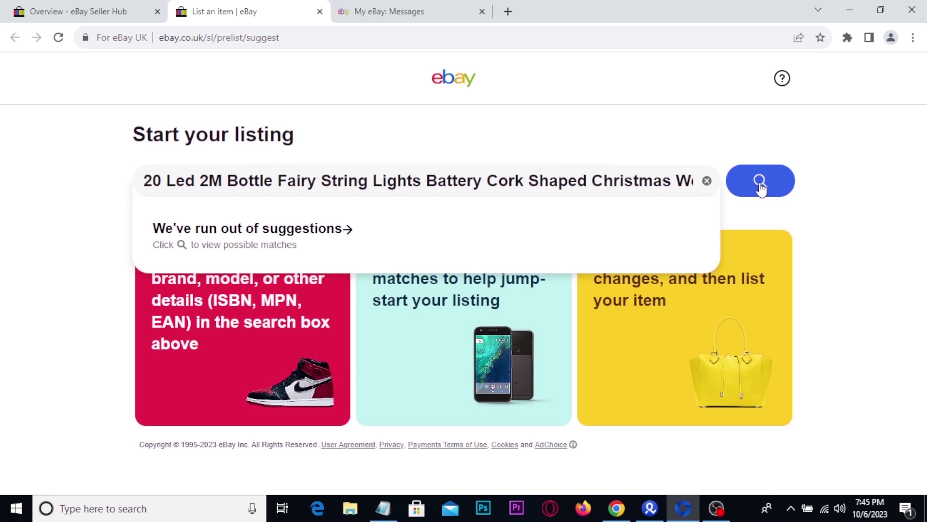
Skip product matching, set the fairy lights condition to New, and continue to the listing form
left_click(760, 185)
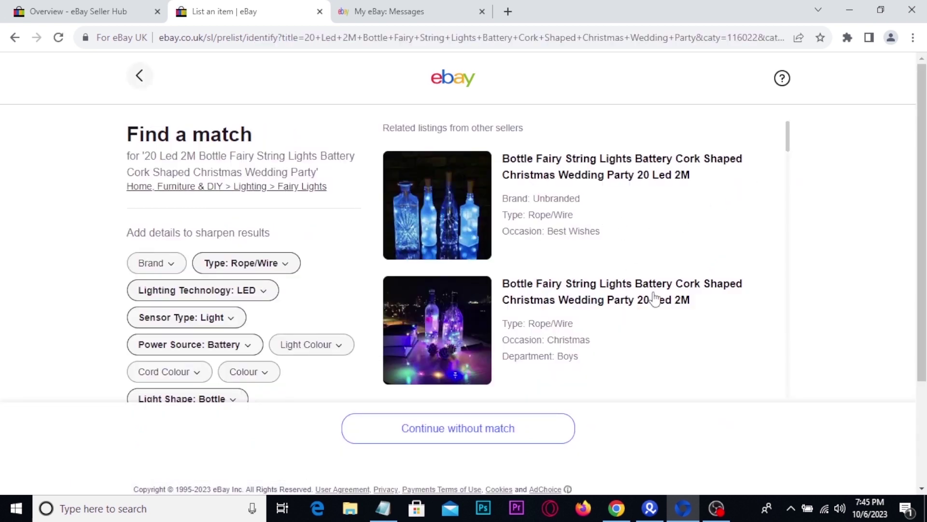
left_click(460, 433)
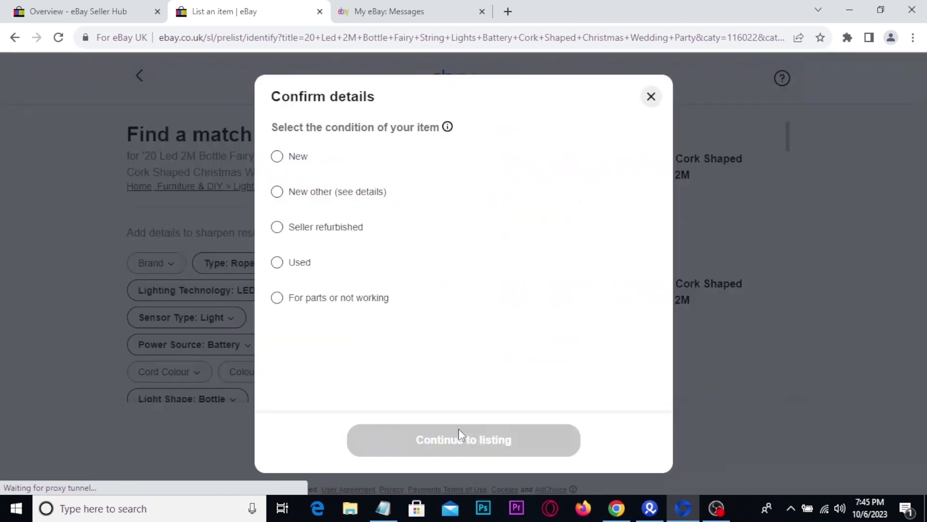
left_click(278, 157)
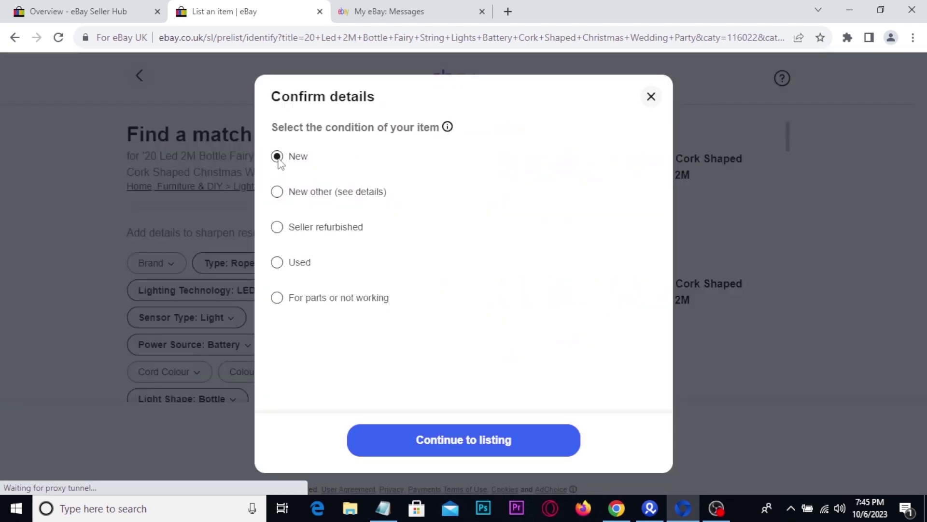
left_click(465, 452)
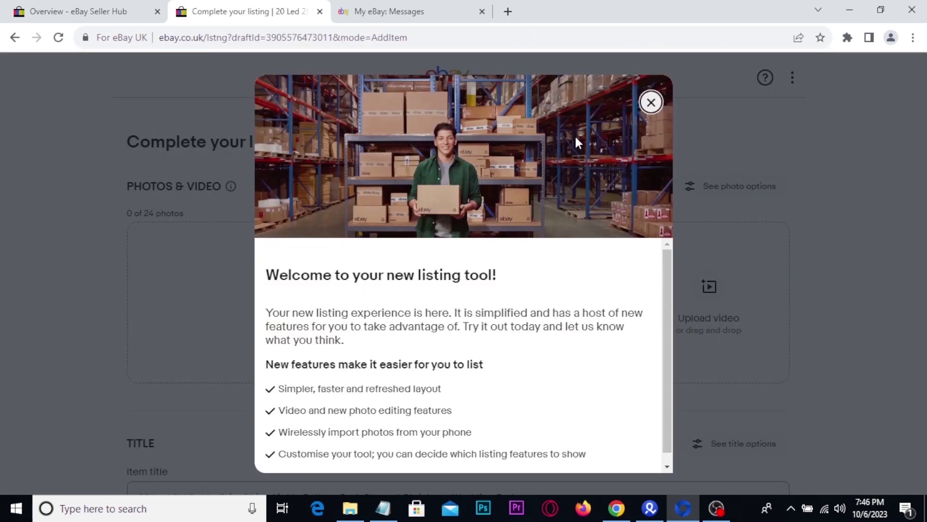
Dismiss the introduction popup and upload the lights image as the main photo
left_click(652, 103)
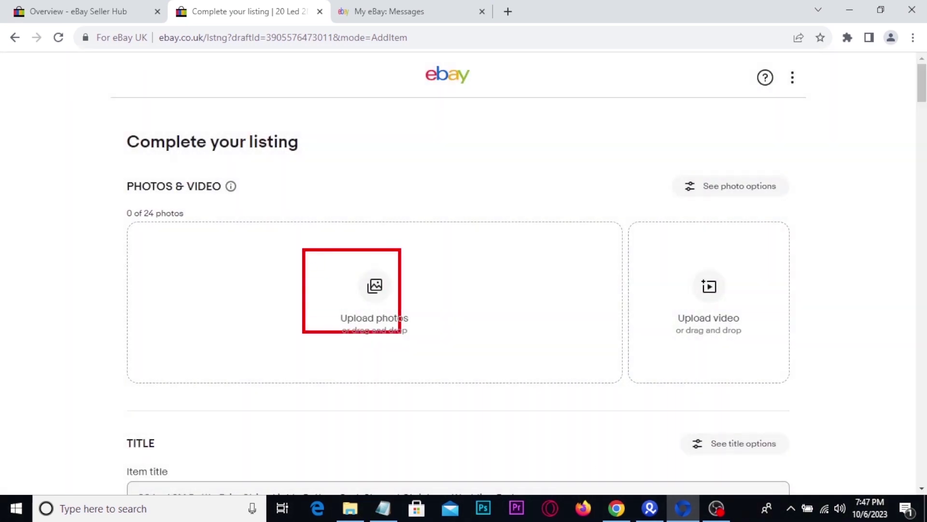
left_click(373, 296)
left_click(320, 103)
double_click(321, 103)
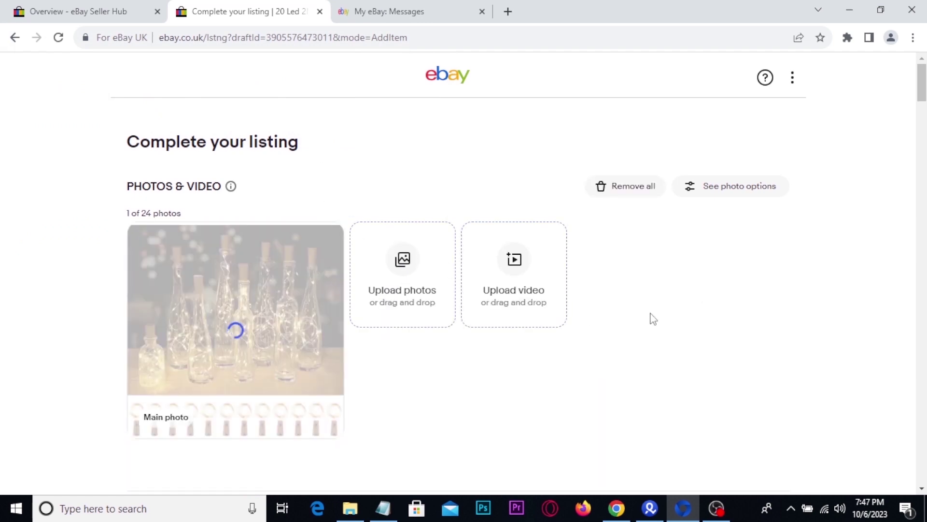
scroll(653, 318, "down", 2)
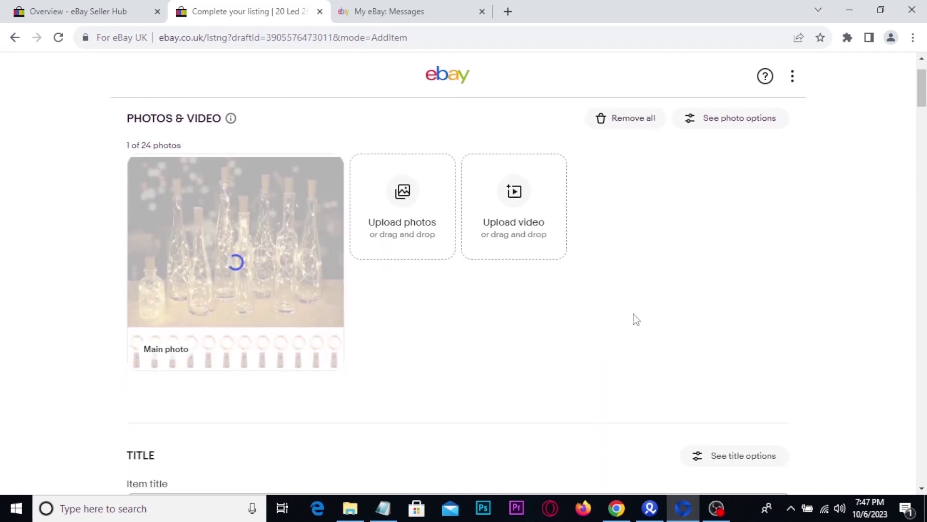
Select the three-paragraph item description in the source listing window
key("alt+Tab")
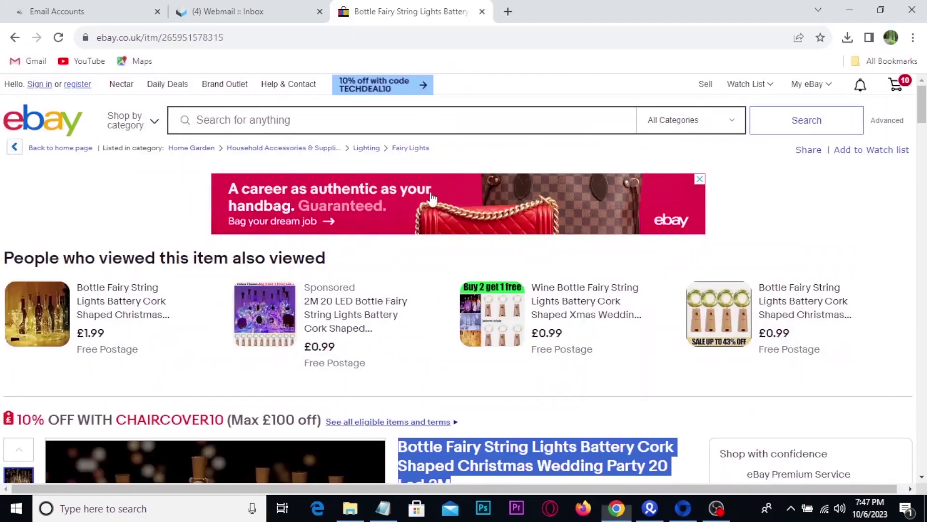
scroll(472, 192, "down", 5)
scroll(472, 191, "down", 20)
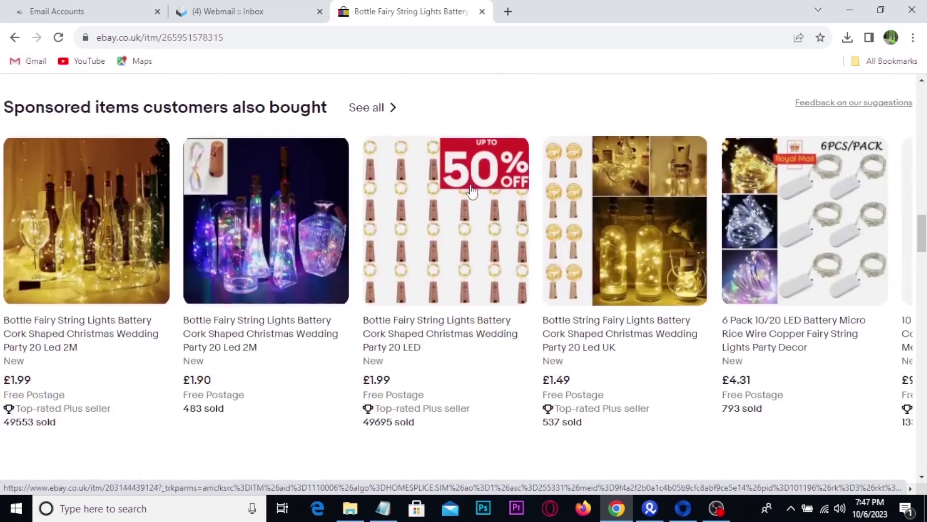
scroll(472, 192, "down", 10)
left_click_drag(45, 196, 890, 316)
key("ctrl+c")
Paste the copied three-paragraph description into the listing's Description box
key("alt+Tab")
scroll(329, 309, "down", 7)
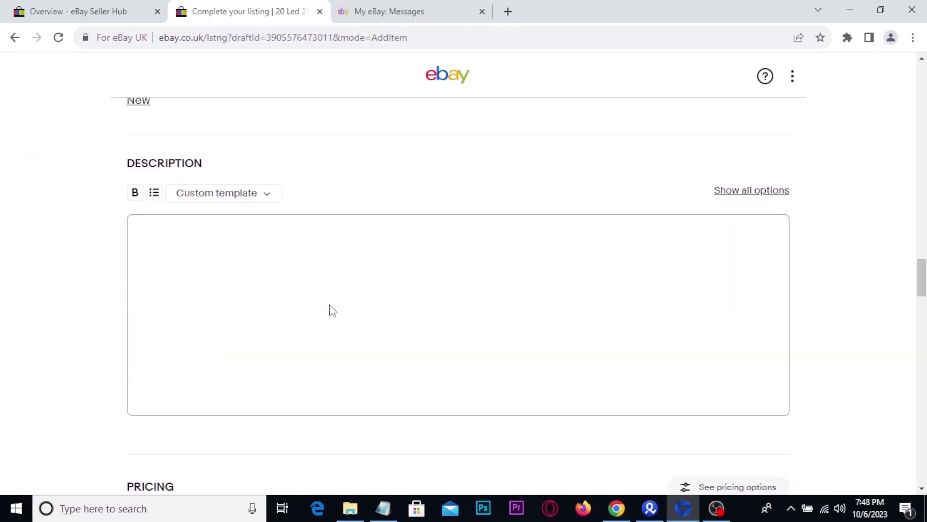
left_click(299, 261)
key("ctrl+v")
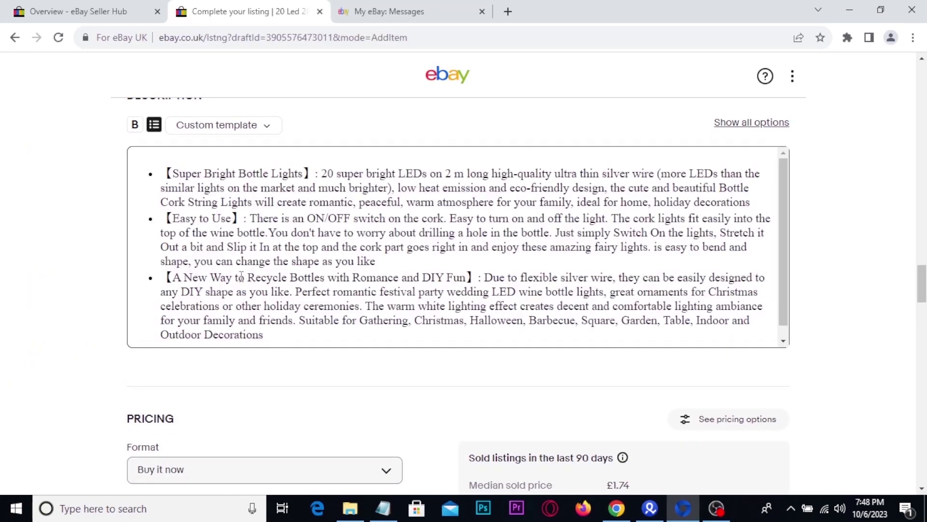
scroll(855, 339, "up", 15)
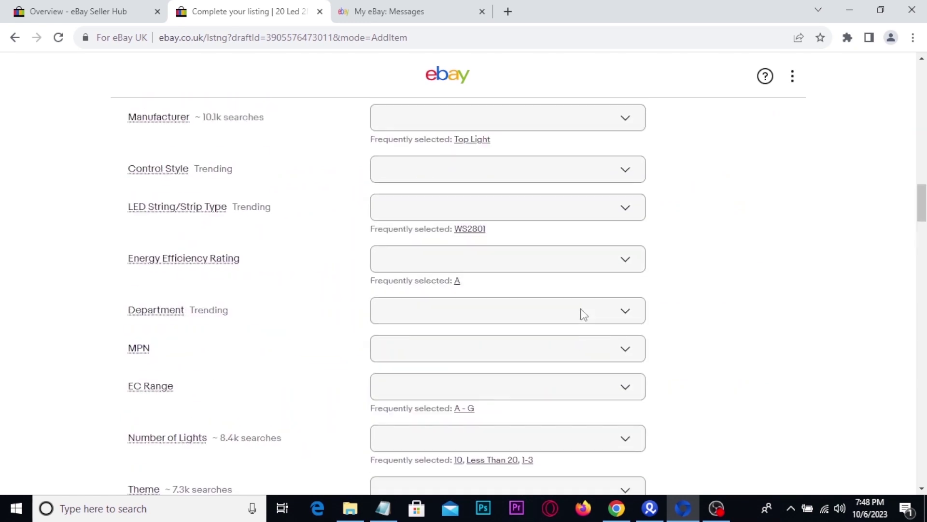
Set item specifics: WS2801 strip type, Top Light manufacturer, Indoor & Outdoor, White colour
left_click(469, 229)
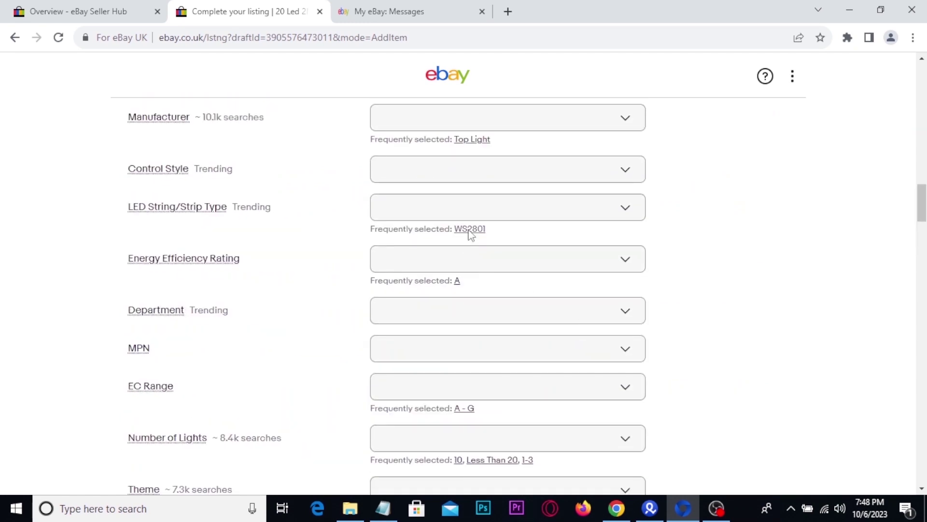
left_click(474, 140)
scroll(479, 145, "up", 4)
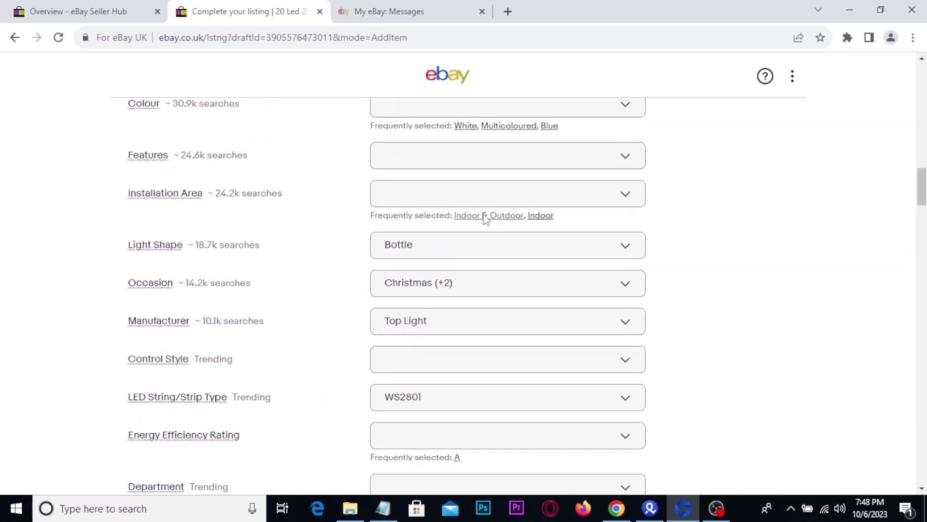
left_click(485, 215)
left_click(465, 127)
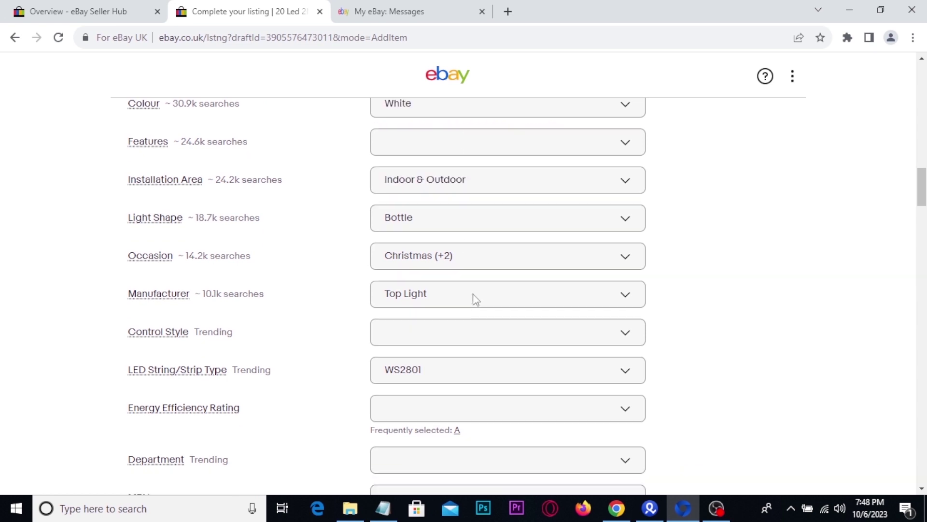
scroll(474, 298, "up", 4)
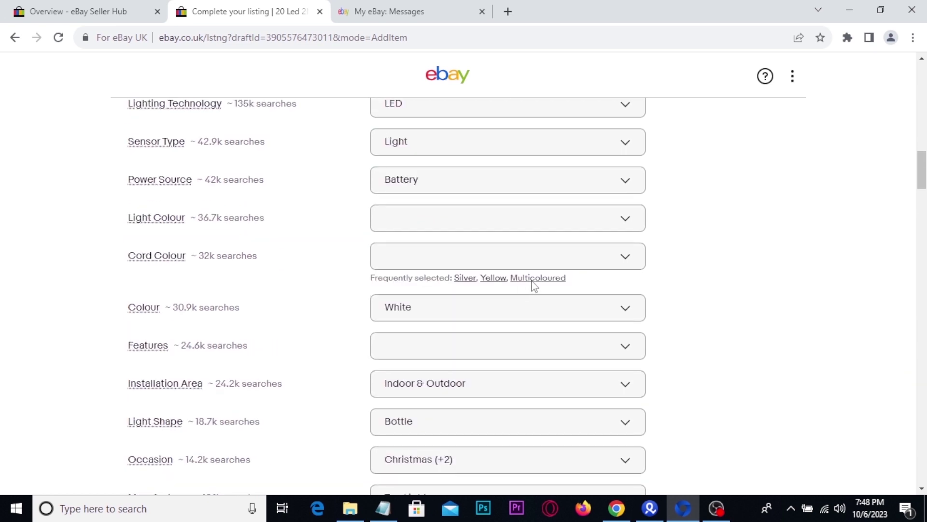
Set the Cord Colour to Multicoloured and Number of Settings to 6
left_click(534, 278)
scroll(507, 242, "down", 10)
left_click(462, 163)
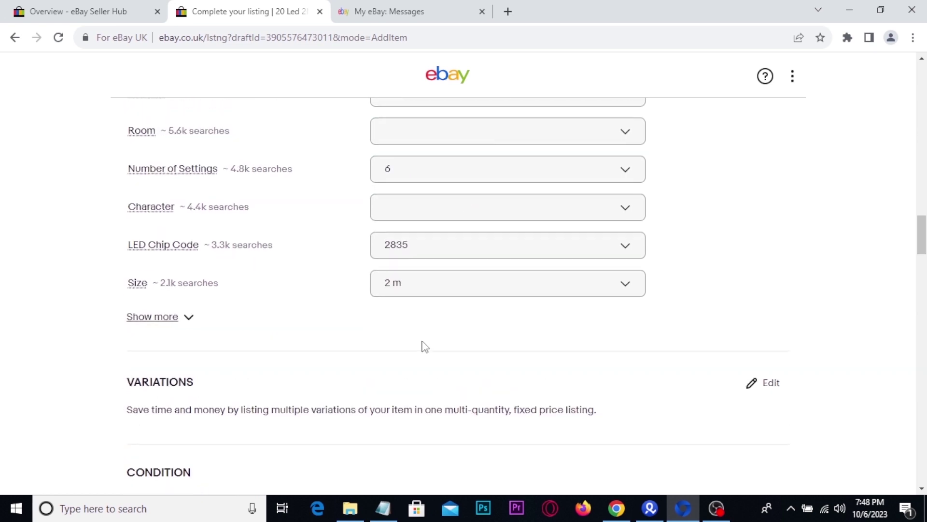
scroll(346, 327, "up", 6)
scroll(354, 311, "up", 5)
scroll(353, 309, "down", 15)
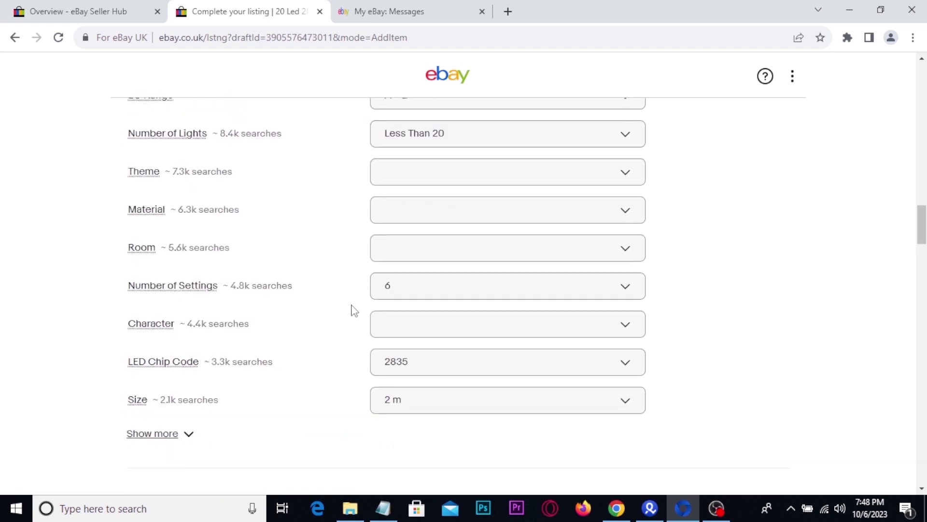
scroll(87, 314, "down", 2)
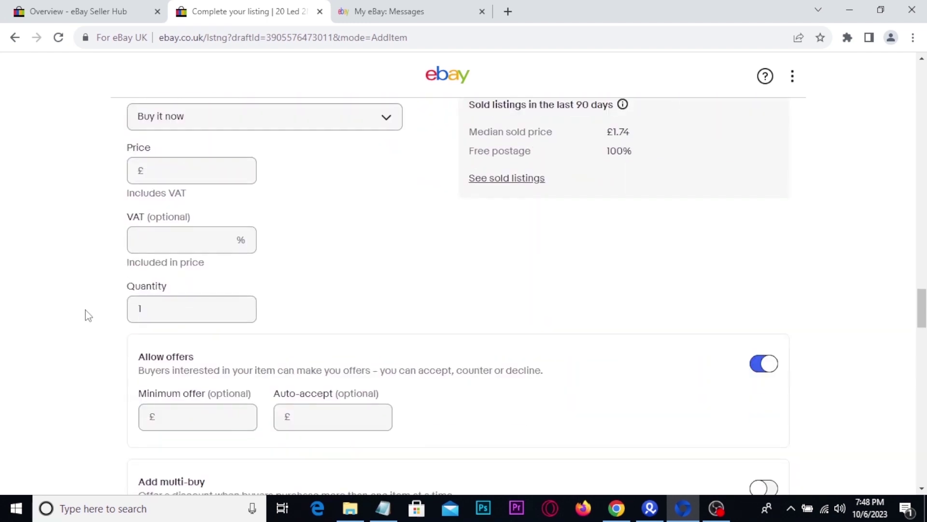
Keep the Buy it now format and change the price from 100 to £3.99
scroll(86, 315, "up", 1)
left_click(225, 194)
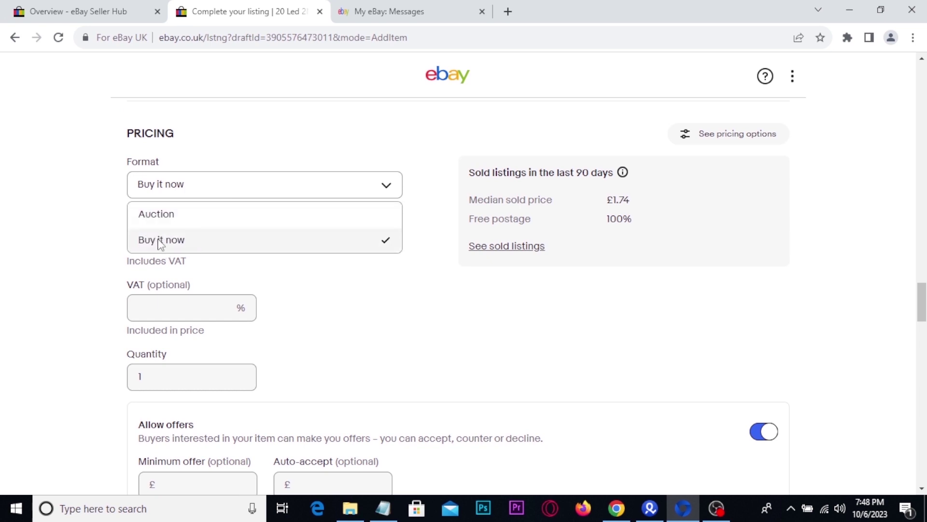
left_click(92, 227)
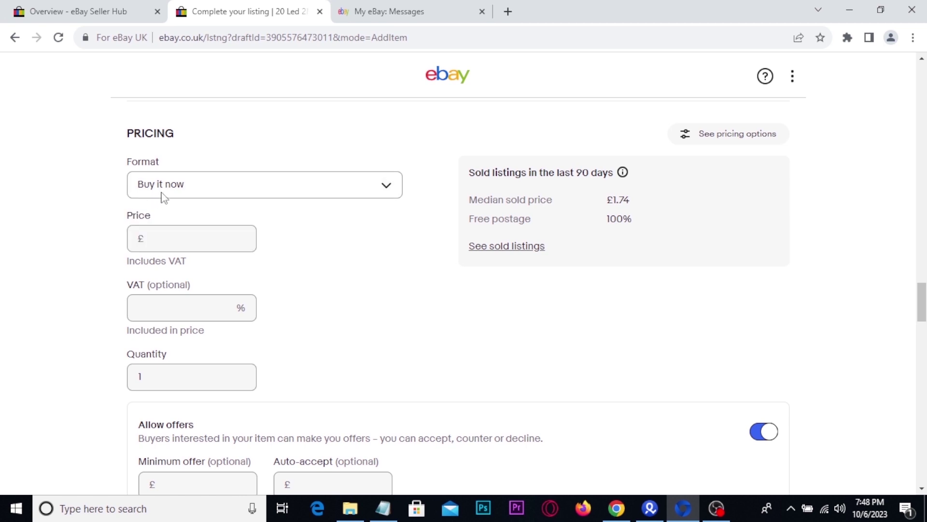
left_click(183, 245)
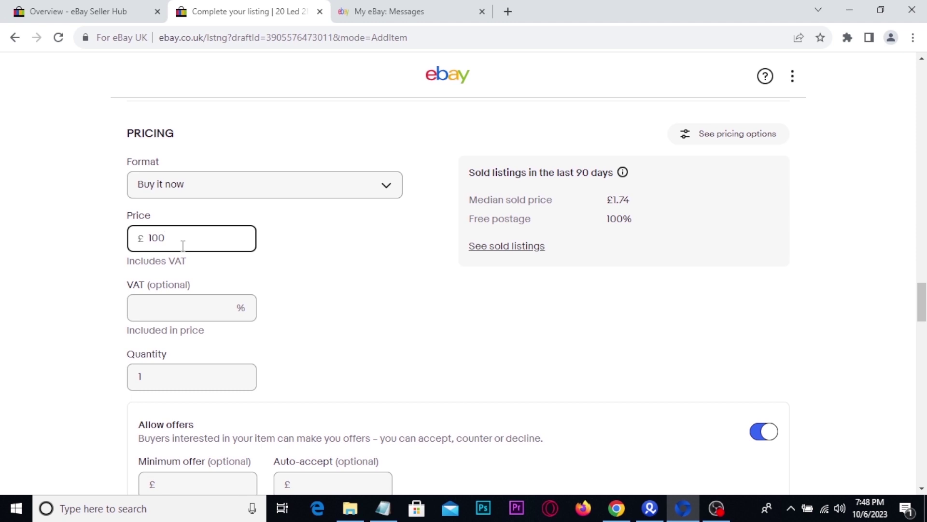
left_click_drag(169, 238, 141, 234)
left_click(616, 508)
left_click(683, 508)
type("3.99")
left_click(87, 242)
scroll(178, 198, "down", 3)
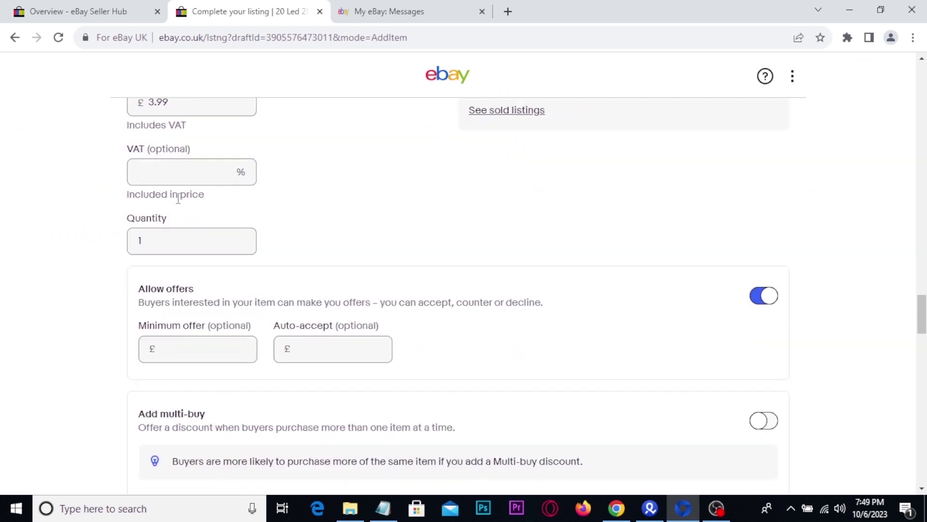
Switch off Allow offers so buyers cannot make offers
double_click(159, 243)
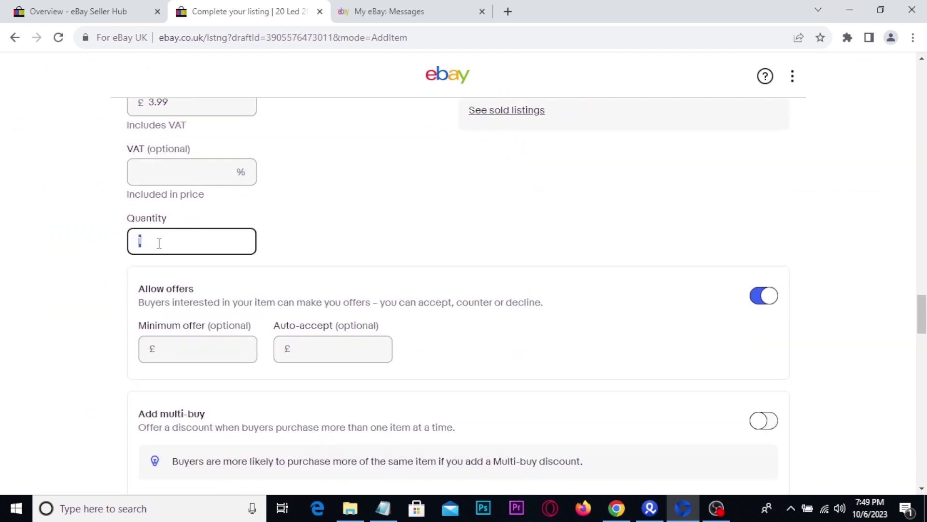
scroll(83, 273, "down", 1)
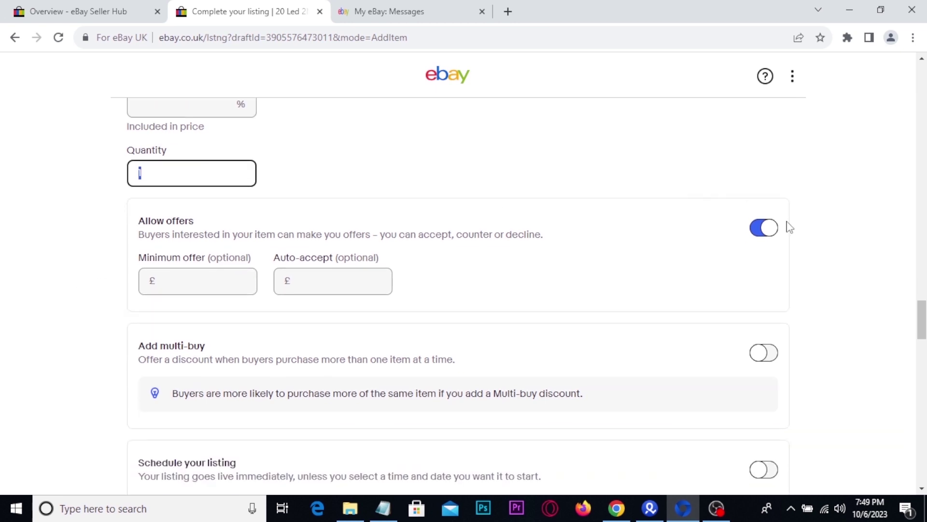
left_click(765, 228)
scroll(296, 287, "down", 7)
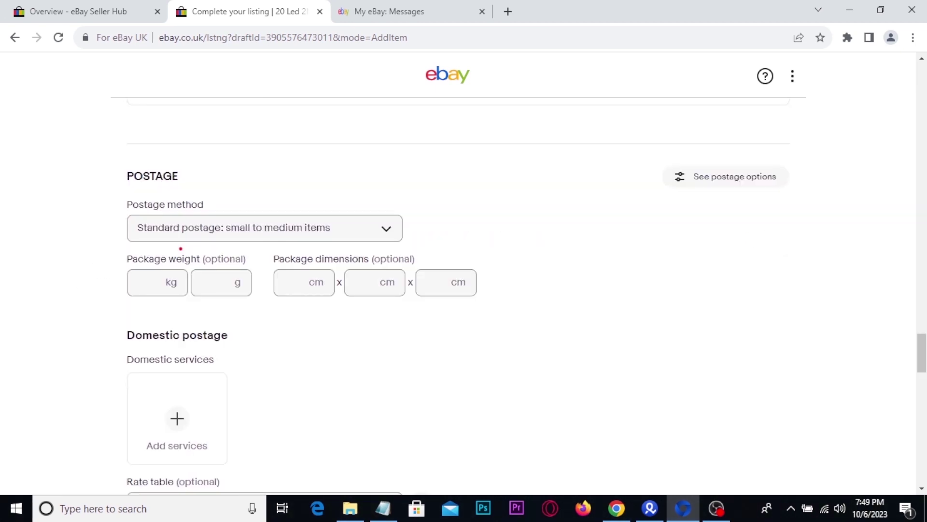
left_click_drag(91, 163, 473, 357)
left_click_drag(496, 273, 532, 256)
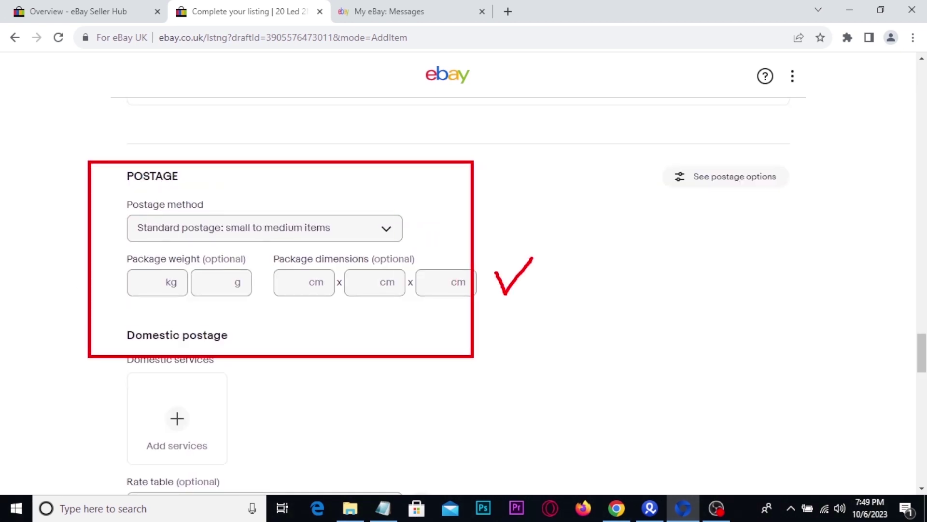
key("Escape")
scroll(532, 274, "down", 5)
scroll(583, 293, "down", 4)
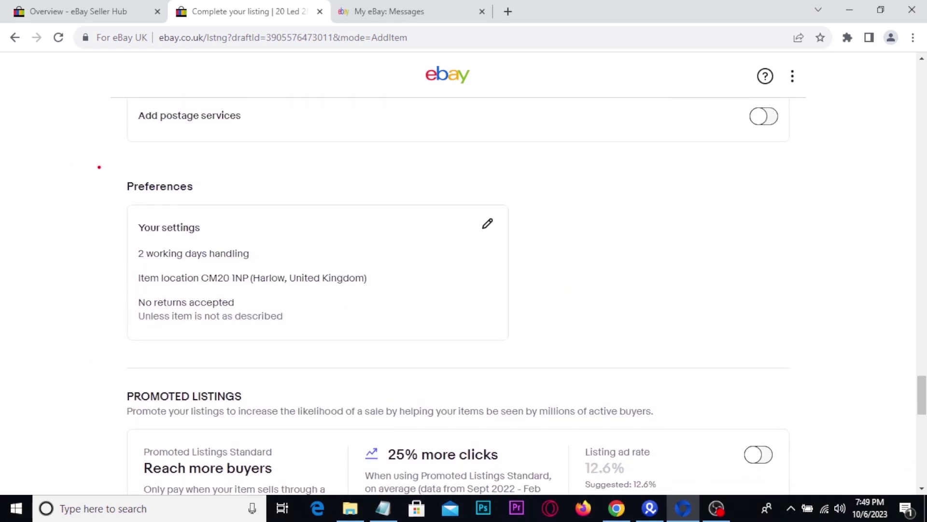
left_click_drag(98, 166, 647, 380)
left_click_drag(744, 176, 698, 211)
mouse_move(704, 186)
left_mouse_down()
mouse_move(713, 238)
mouse_move(636, 268)
mouse_move(456, 293)
left_mouse_up()
left_click_drag(467, 261, 462, 307)
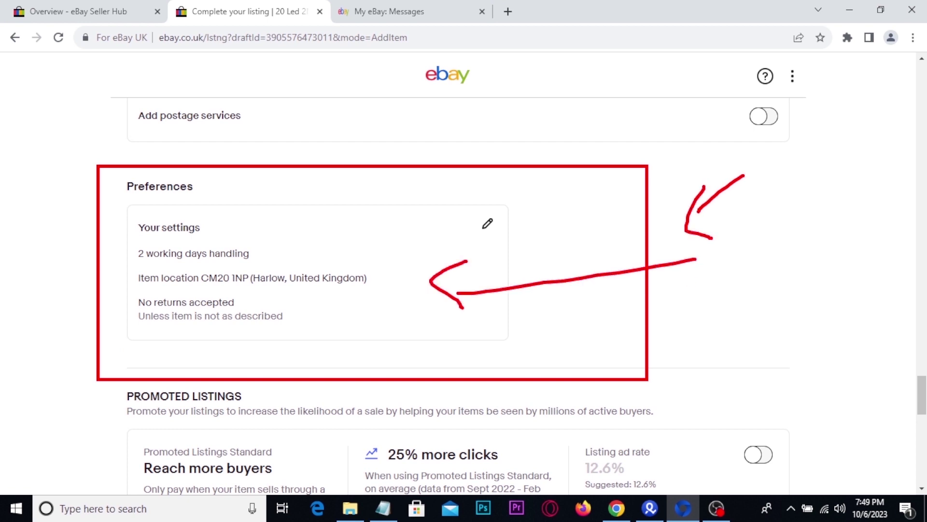
mouse_move(337, 346)
left_mouse_down()
mouse_move(98, 296)
mouse_move(411, 198)
mouse_move(337, 365)
left_mouse_up()
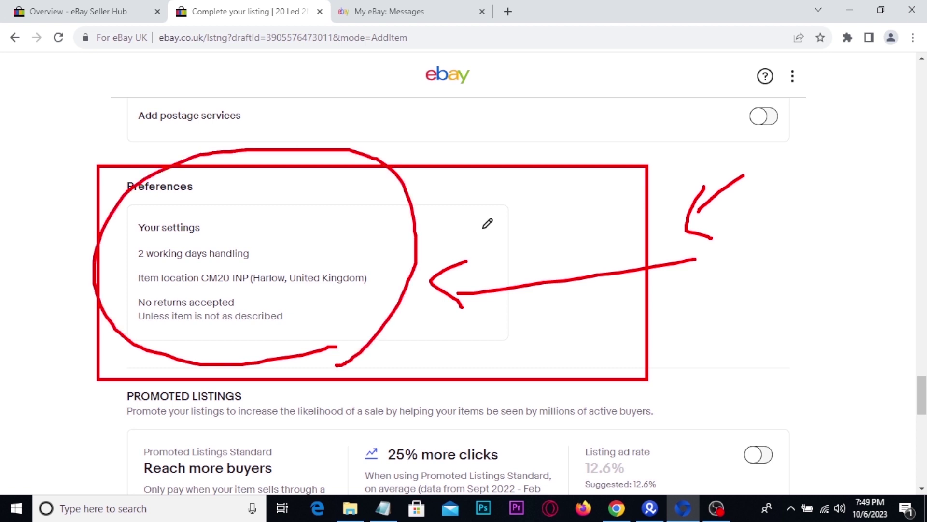
scroll(526, 237, "down", 15)
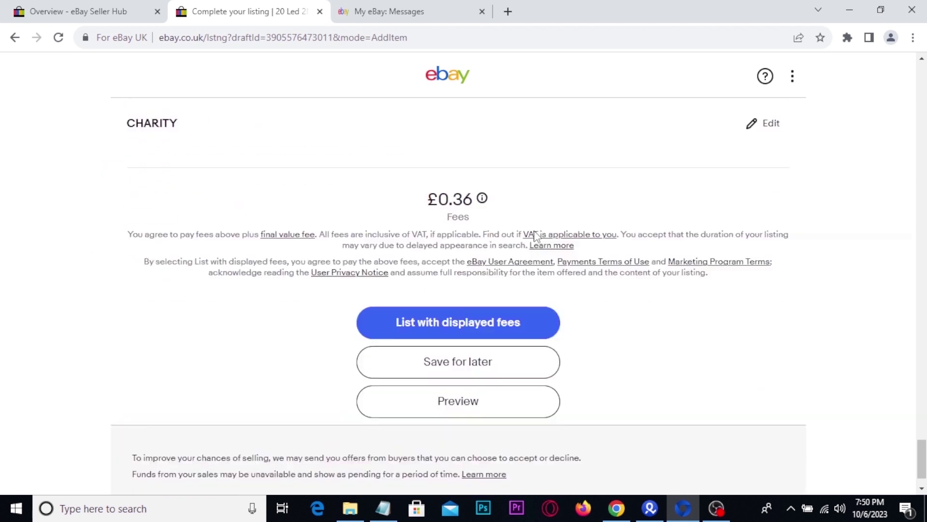
Publish the 20 Led 2M Bottle Fairy String Lights listing, accepting the displayed fees
left_click_drag(412, 147, 494, 198)
mouse_move(685, 95)
left_mouse_down()
mouse_move(685, 126)
mouse_move(711, 130)
left_mouse_up()
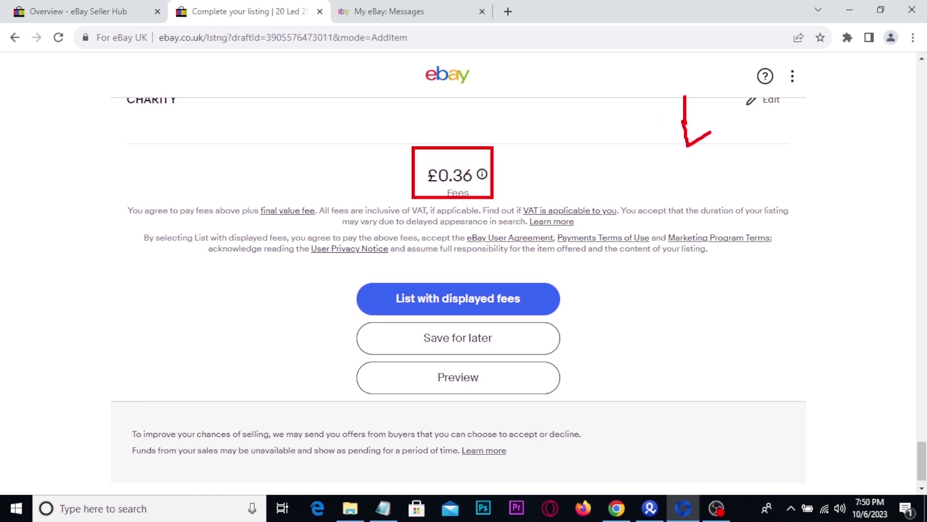
key("Escape")
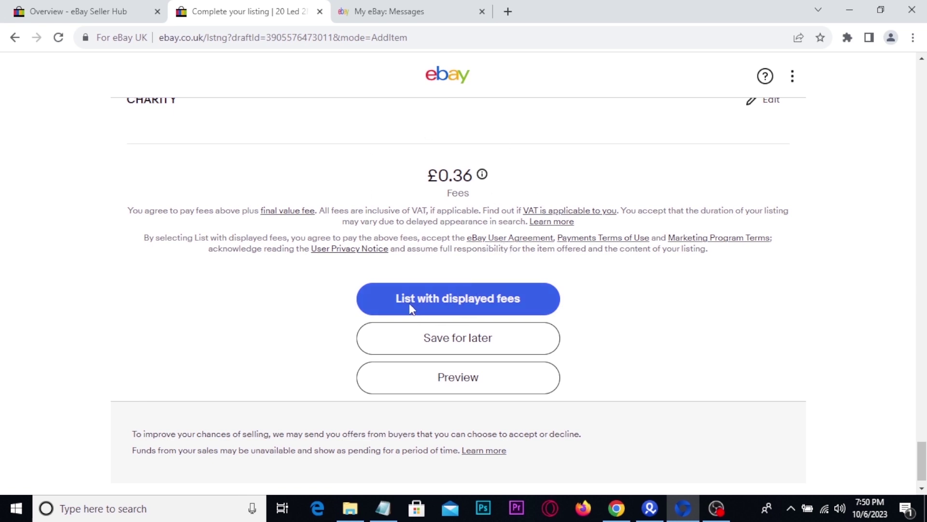
left_click(462, 297)
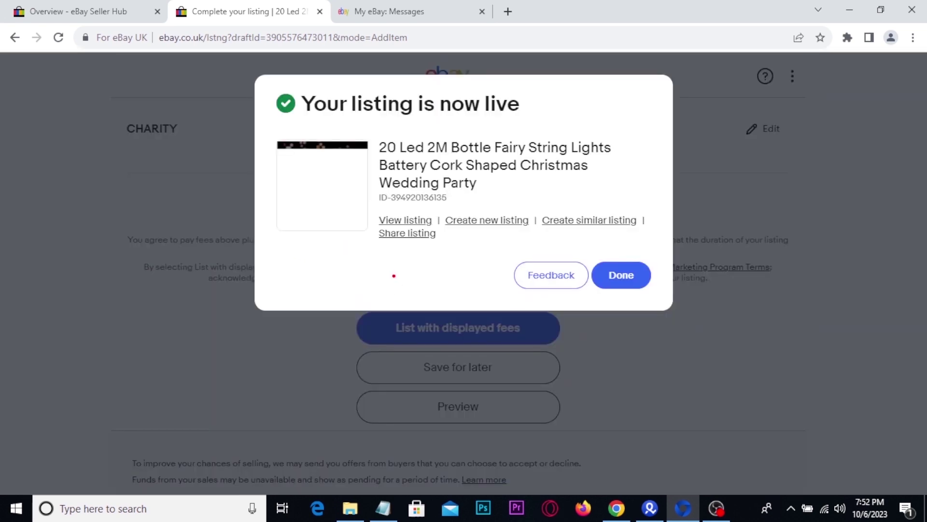